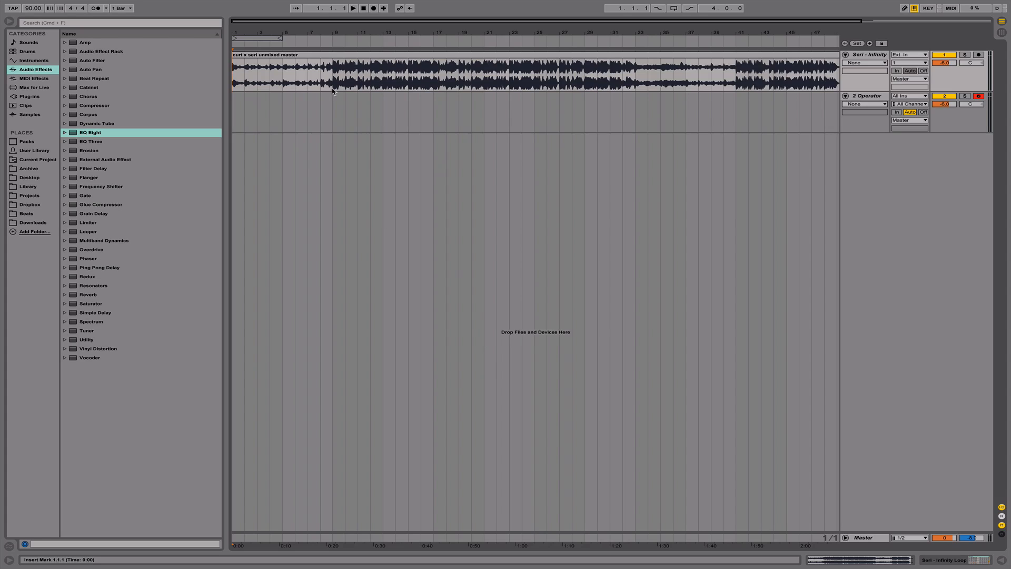
- Add an EQ Eight to the Seri - Infinity track
double_click(85, 136)
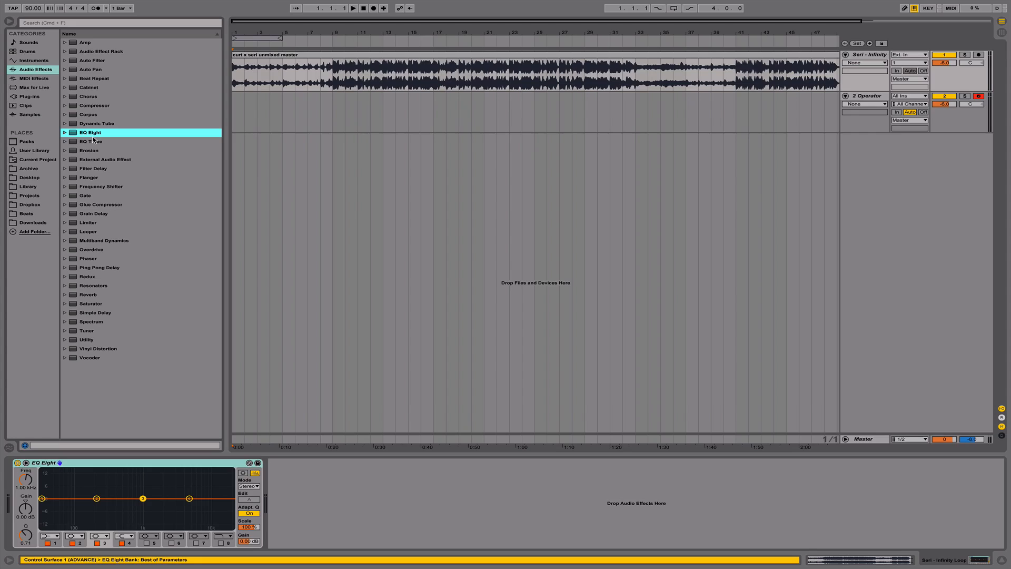
left_click(40, 465)
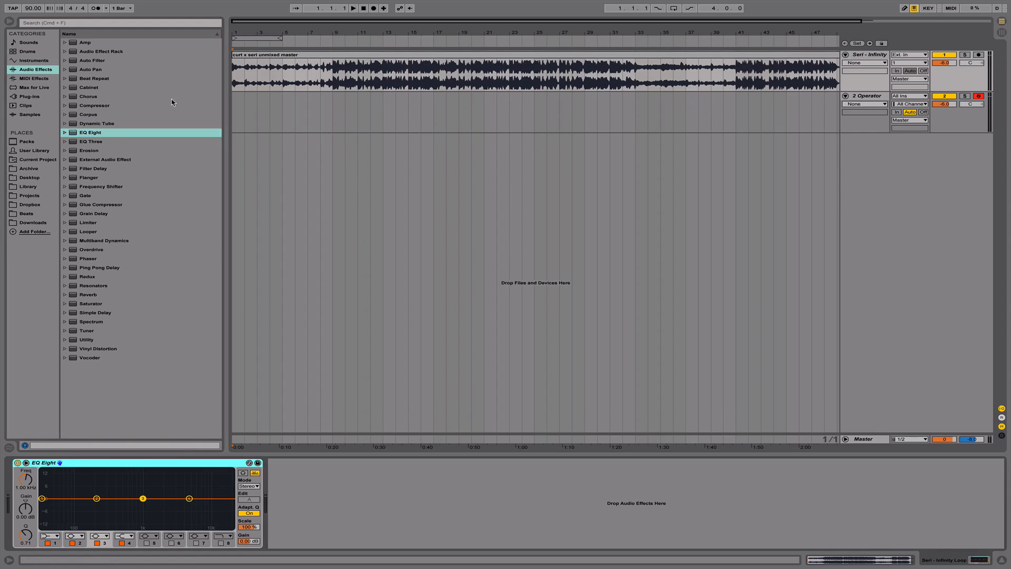
mouse_move(323, 30)
left_mouse_down()
mouse_move(352, 39)
mouse_move(322, 31)
left_mouse_up()
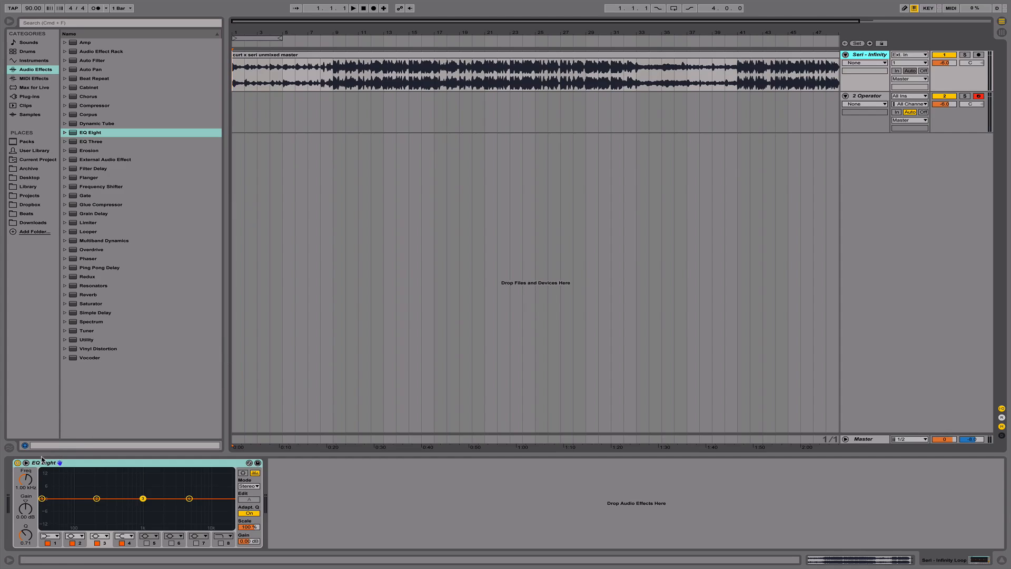
- Switch EQ Eight to its expanded view with the large frequency graph
left_click(26, 463)
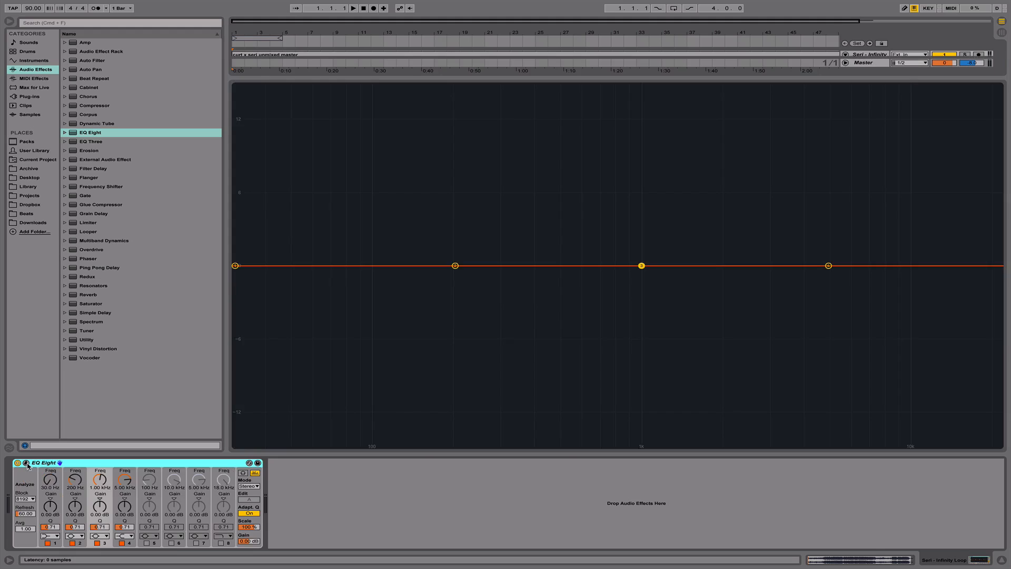
left_click(27, 464)
left_click(26, 463)
left_click(26, 463)
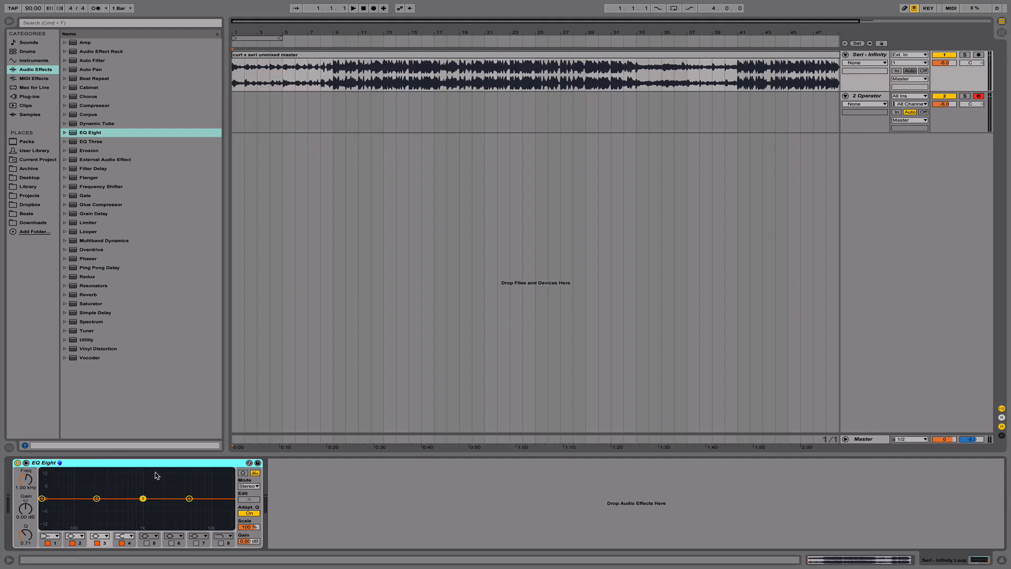
double_click(113, 464)
double_click(26, 494)
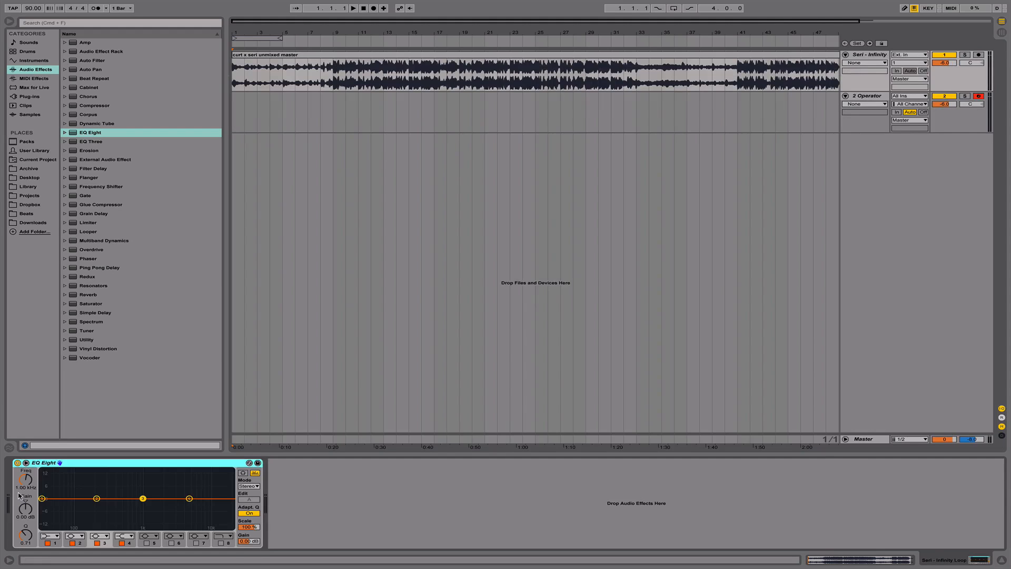
left_click(25, 462)
left_click(25, 463)
left_click(27, 462)
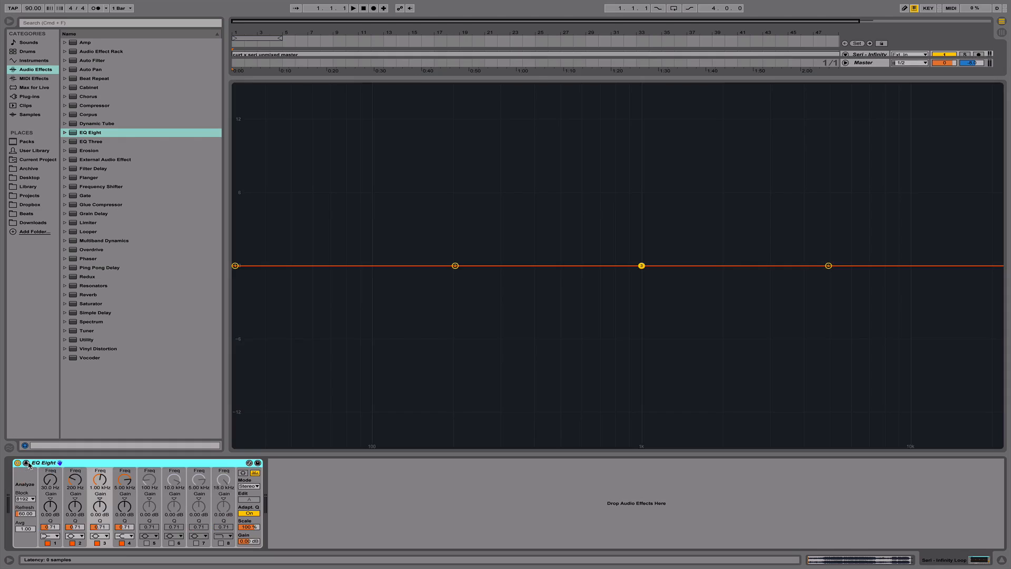
left_click(27, 463)
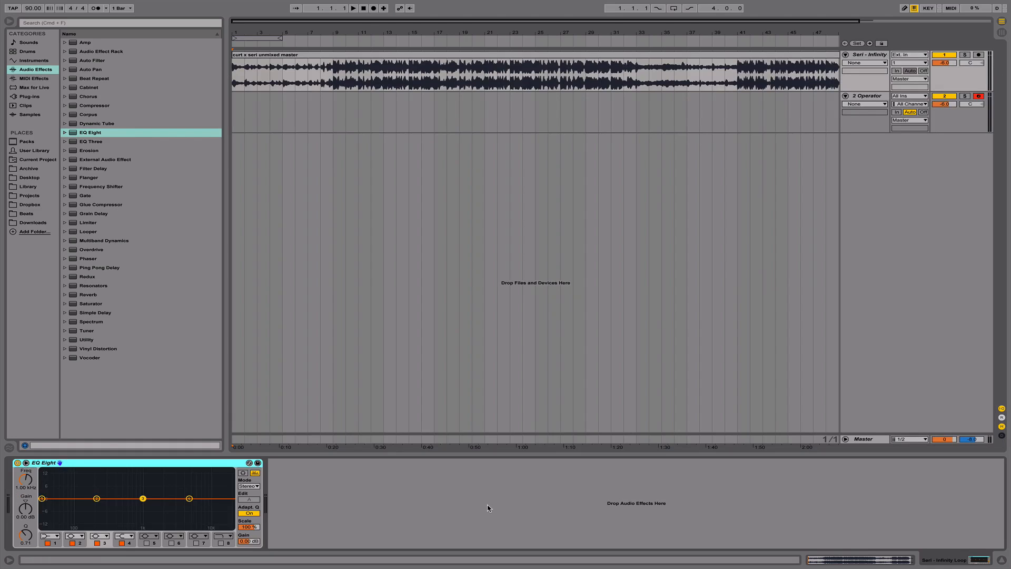
left_click(27, 463)
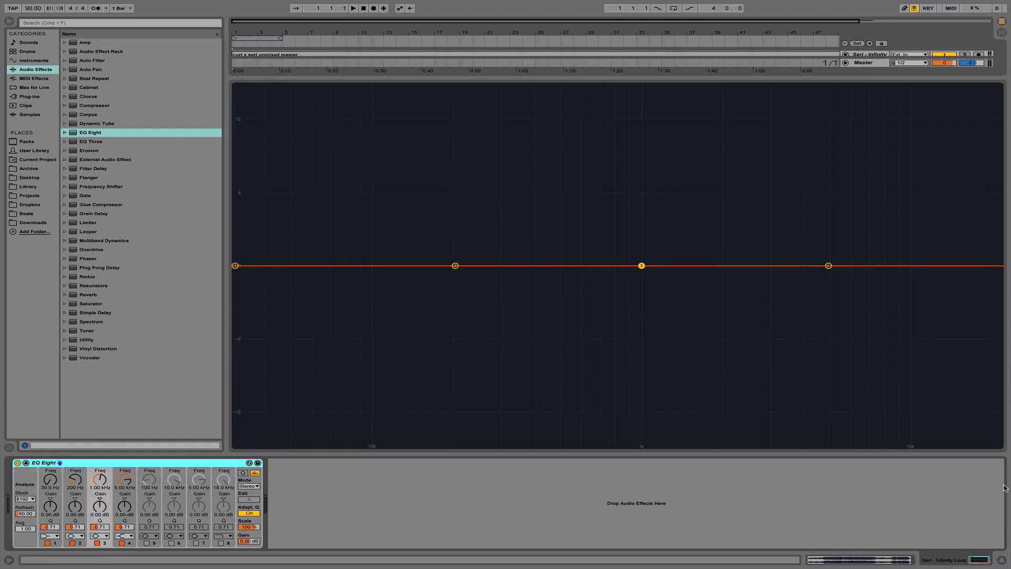
- Hide the device view, reopen it from the Seri - Infinity track, and toggle EQ Eight's expanded graph
left_click(1001, 559)
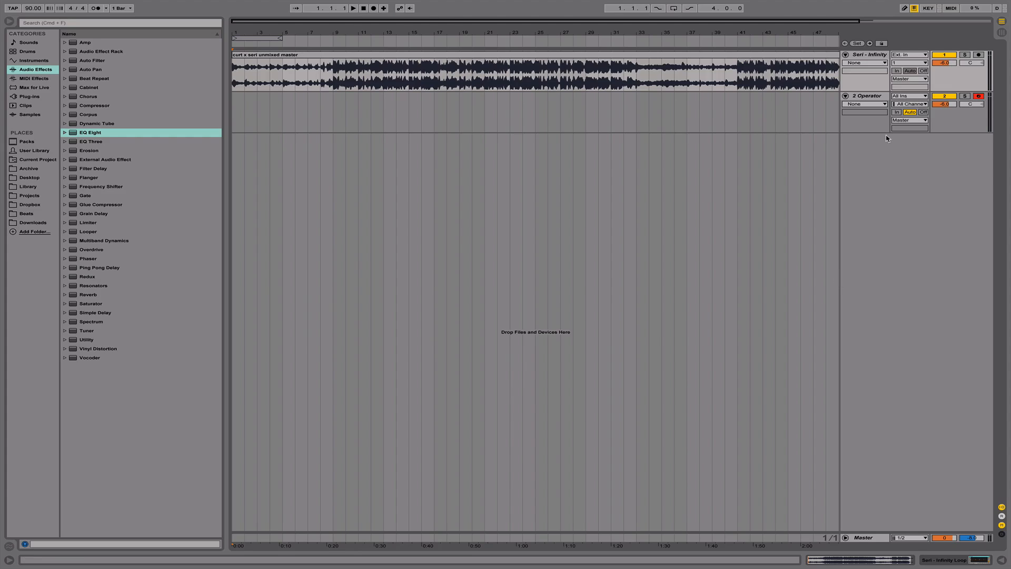
double_click(870, 56)
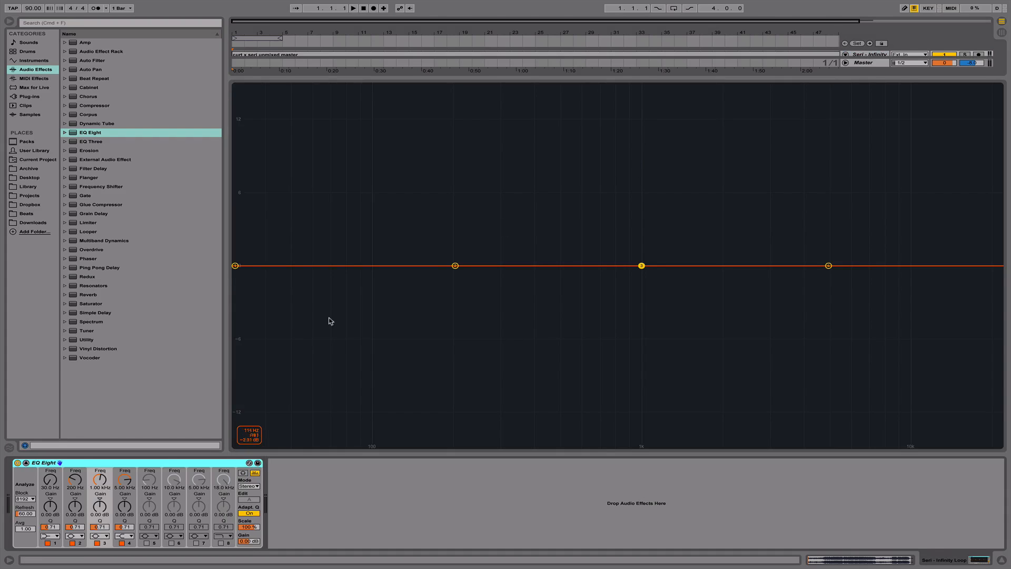
left_click(27, 462)
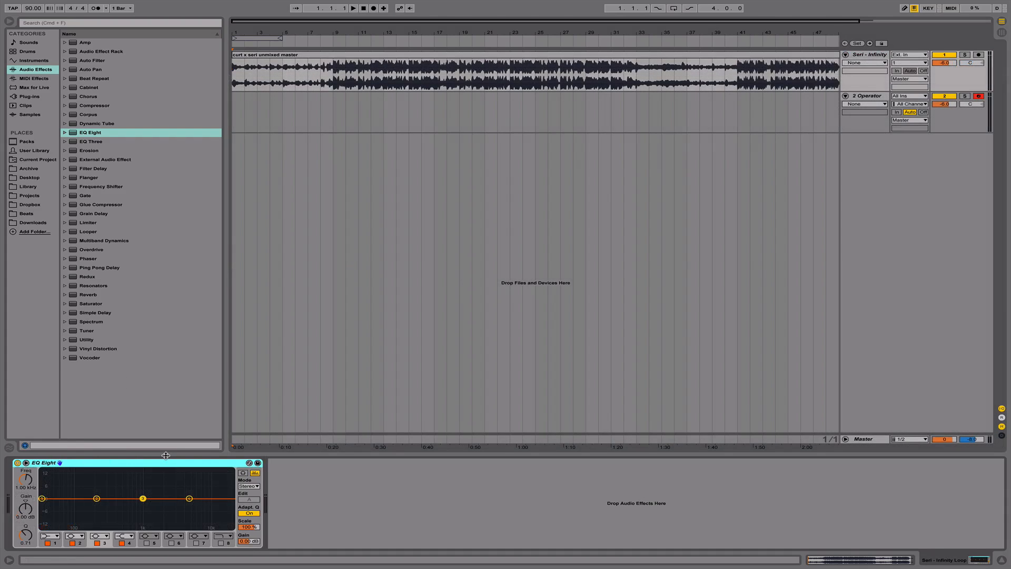
left_click(26, 463)
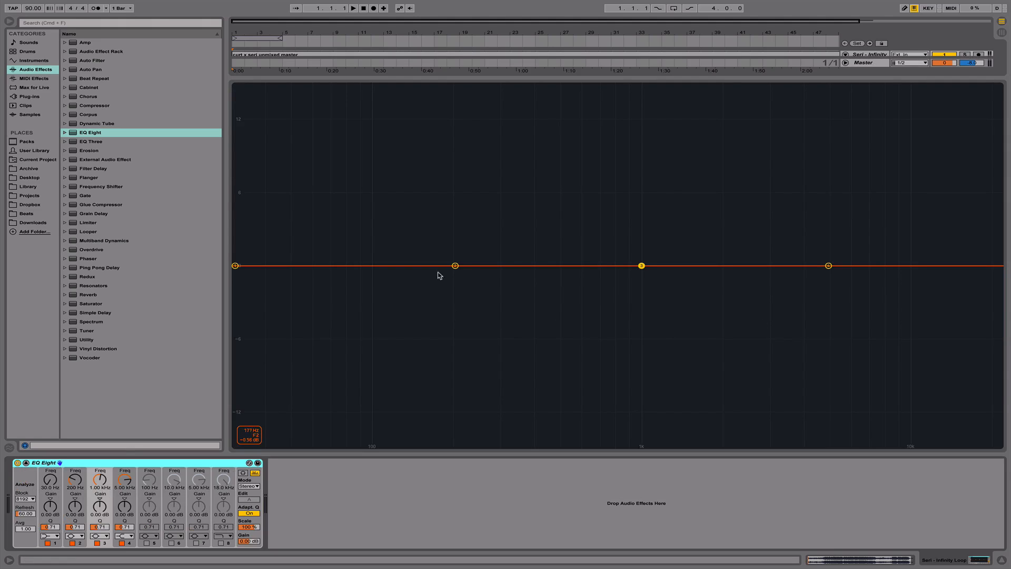
- Solo the Seri - Infinity track and show its expanded EQ Eight
left_click(1002, 559)
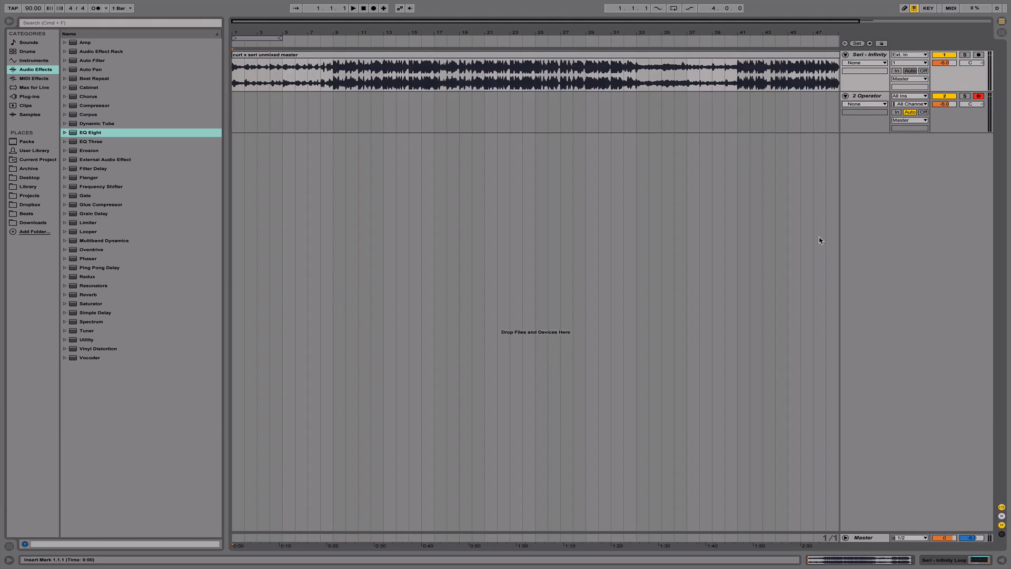
left_click(967, 55)
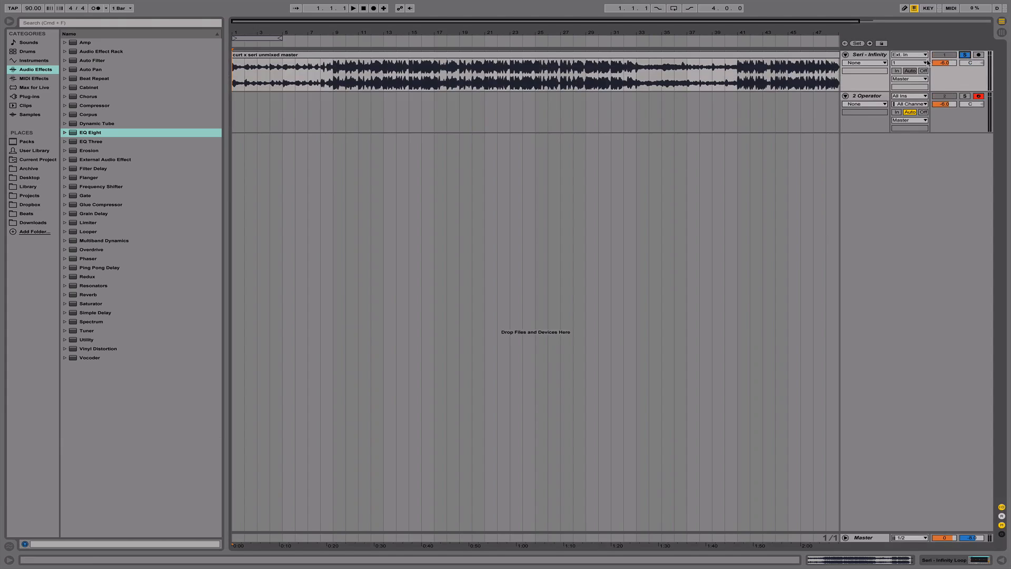
double_click(881, 56)
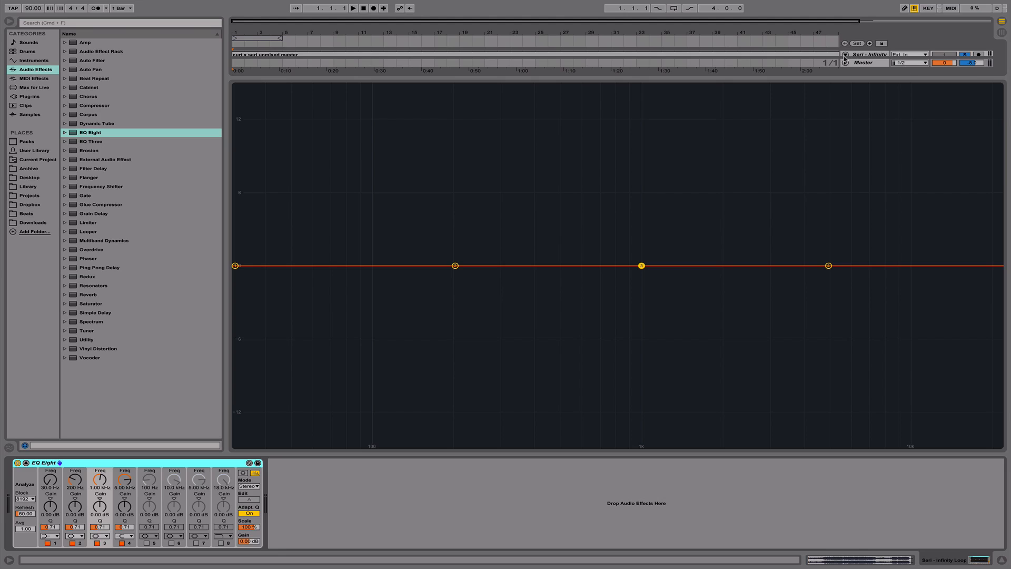
- Play short passages of the soloed track and examine its frequency spectrum in the EQ Eight graph
key("space")
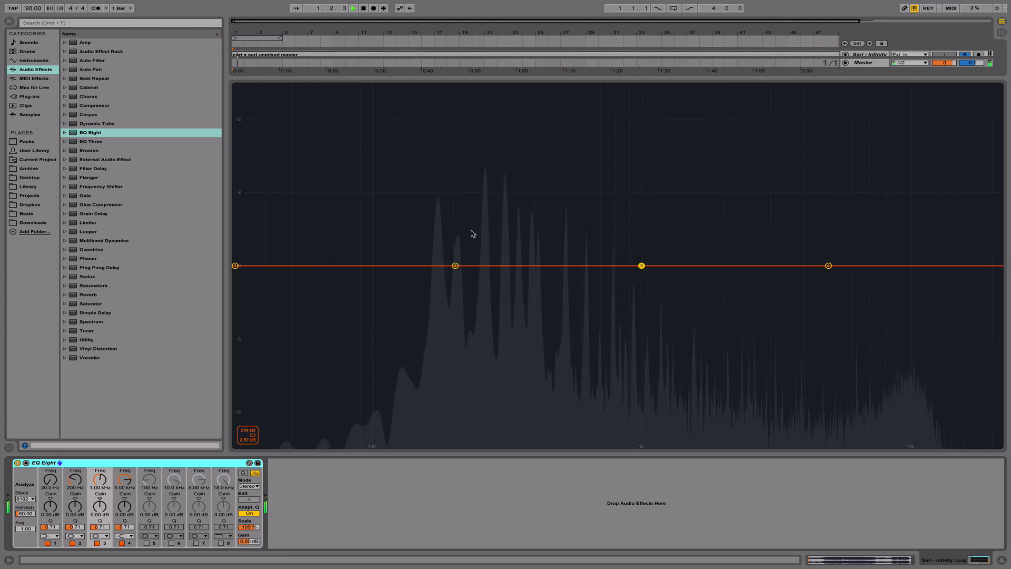
key("space")
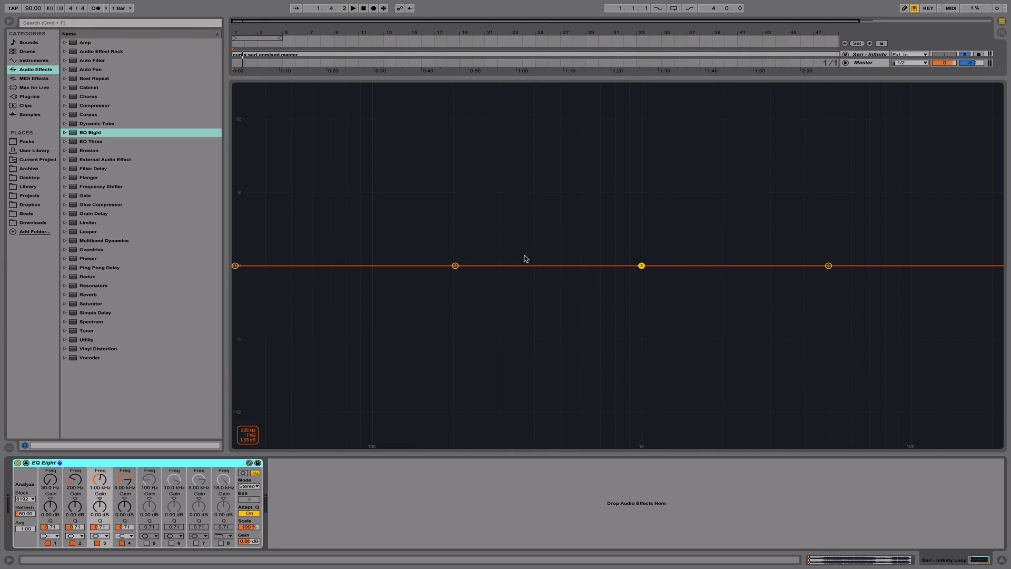
key("space")
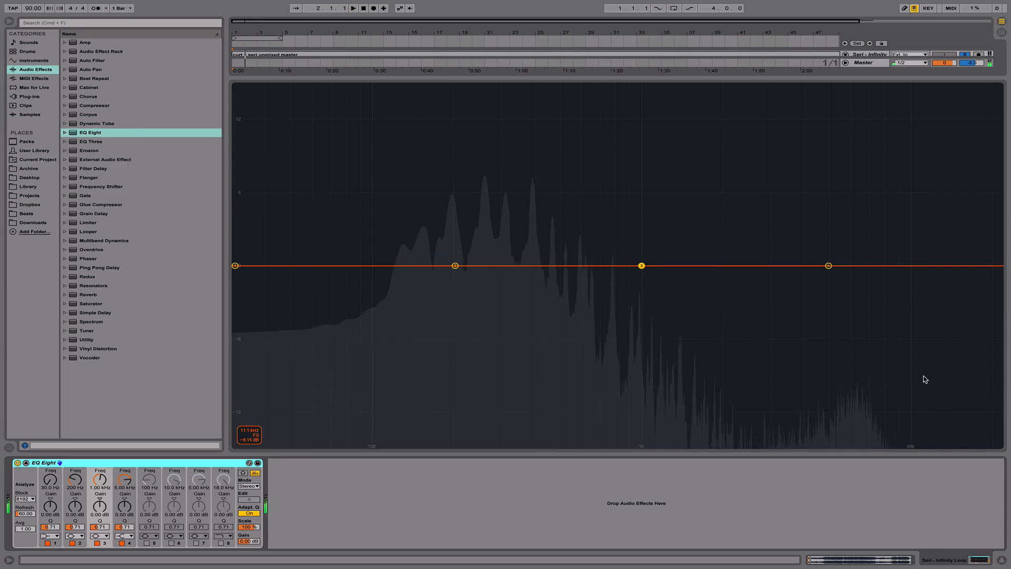
key("space")
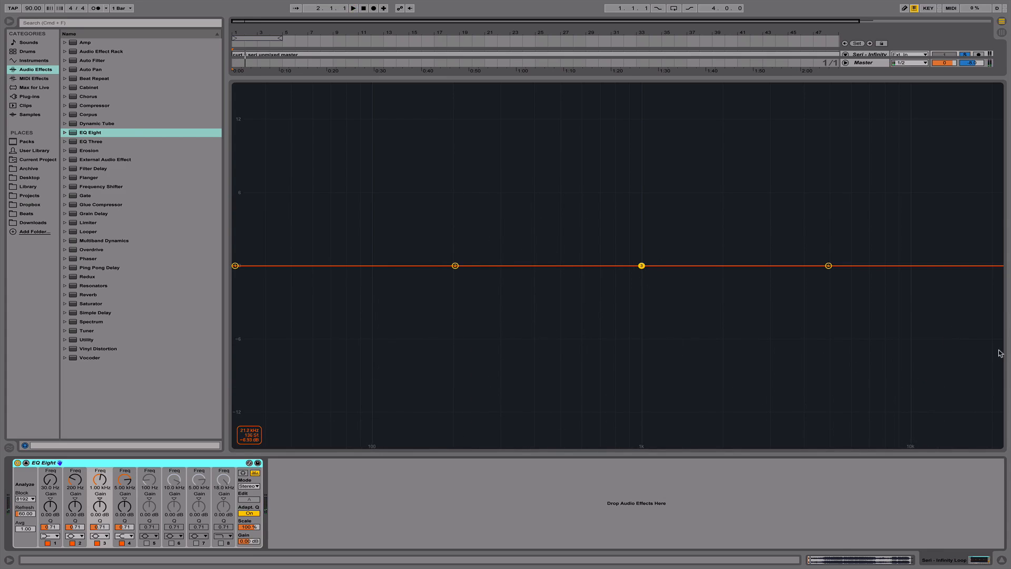
key("space")
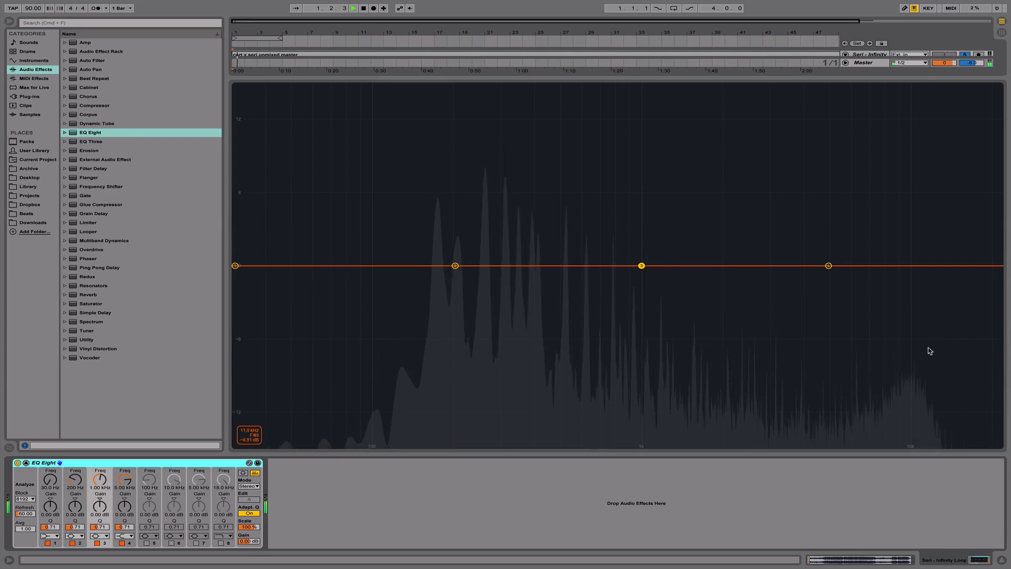
key("space")
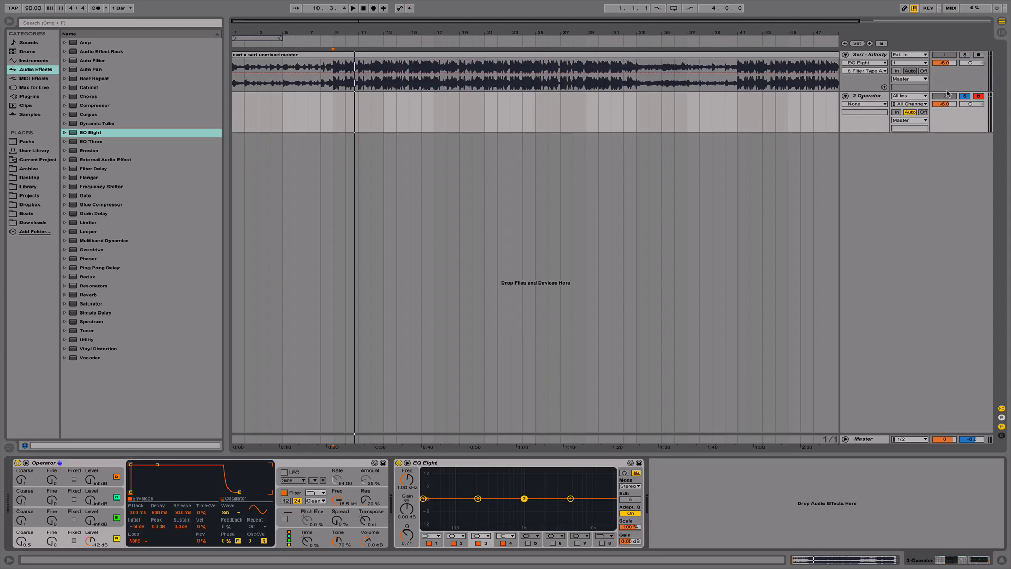
- Show the devices on the 2 Operator track and play test notes through its EQ Eight
double_click(841, 101)
left_click(54, 468)
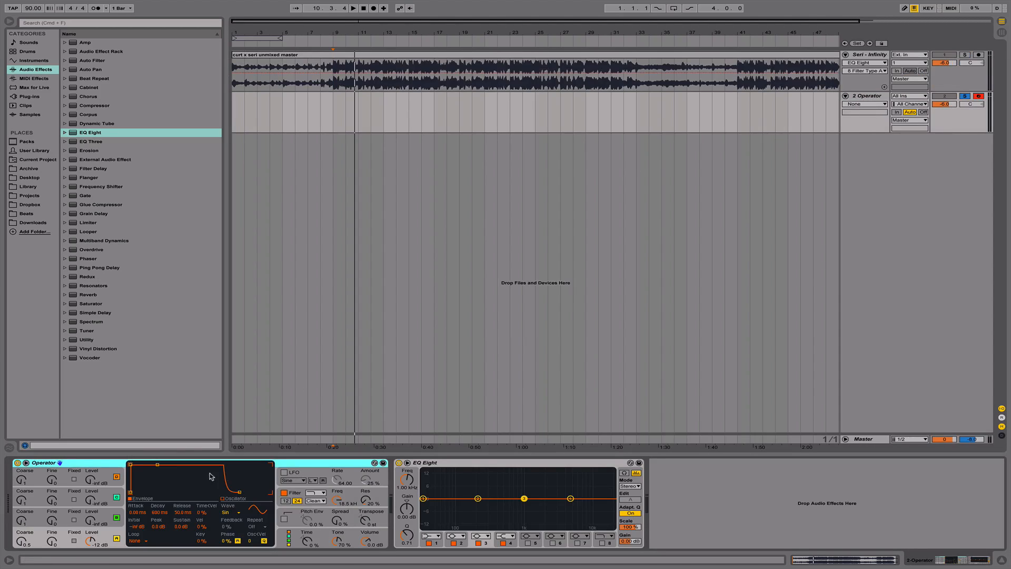
left_click(452, 463)
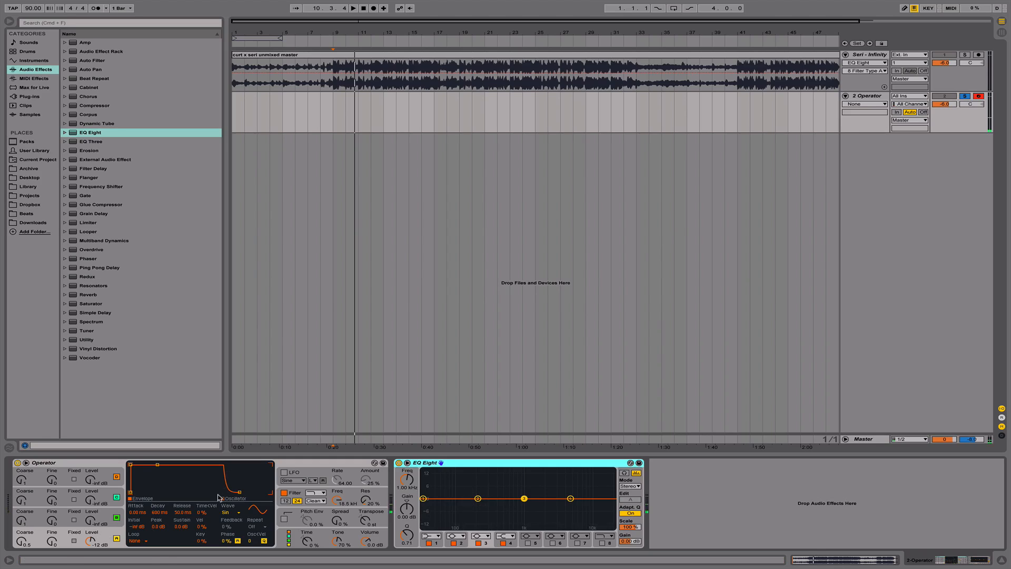
key("z")
key("a")
key("q")
key("q")
key("a")
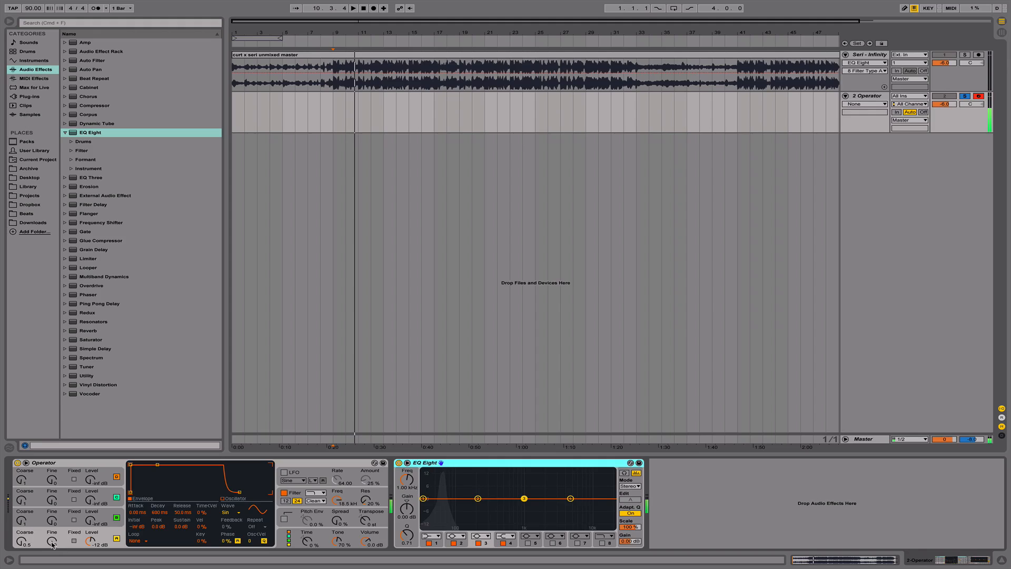
- Sweep Operator's oscillator A Fine and Coarse tuning upward with Coarse reaching 48, and return Coarse to 0.5
left_click_drag(52, 544, 52, 492)
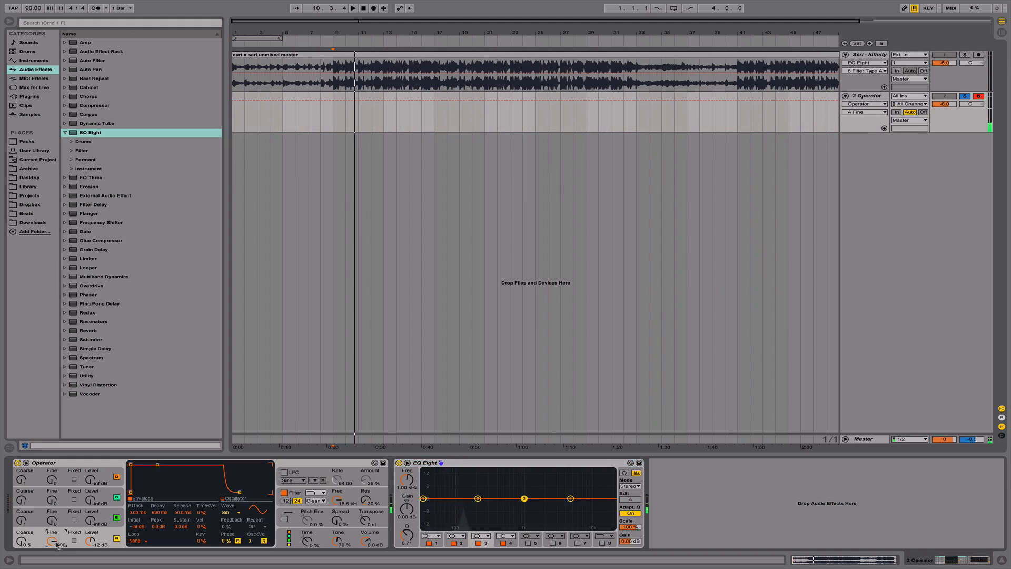
left_click_drag(52, 541, 21, 406)
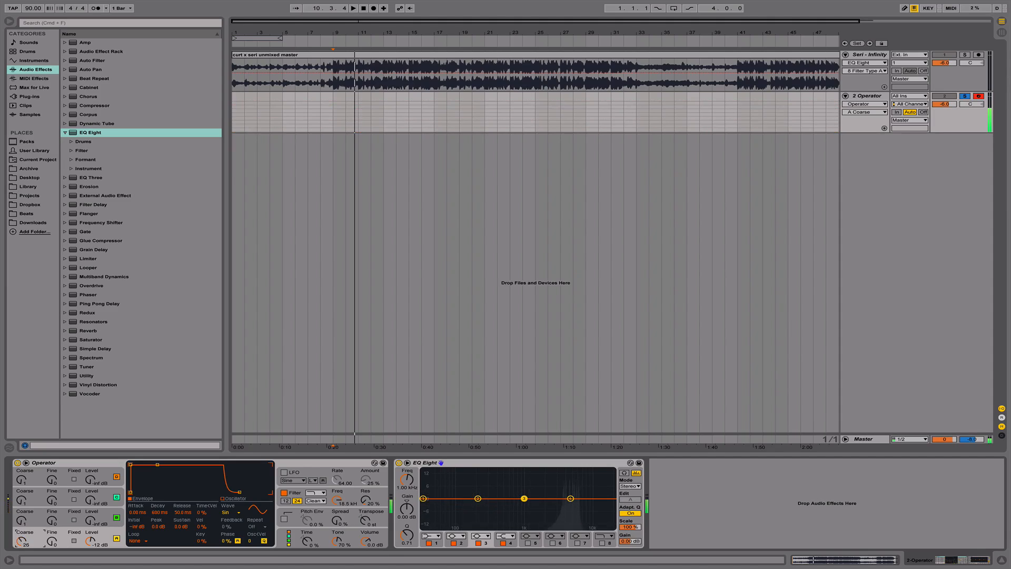
left_click(52, 541)
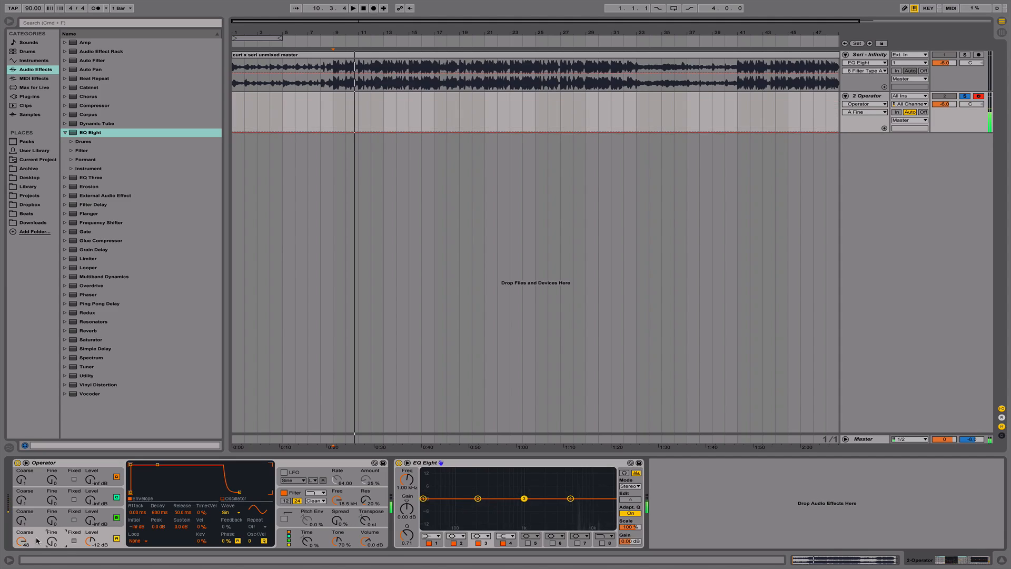
mouse_move(31, 543)
left_mouse_down()
mouse_move(31, 568)
mouse_move(23, 555)
left_mouse_up()
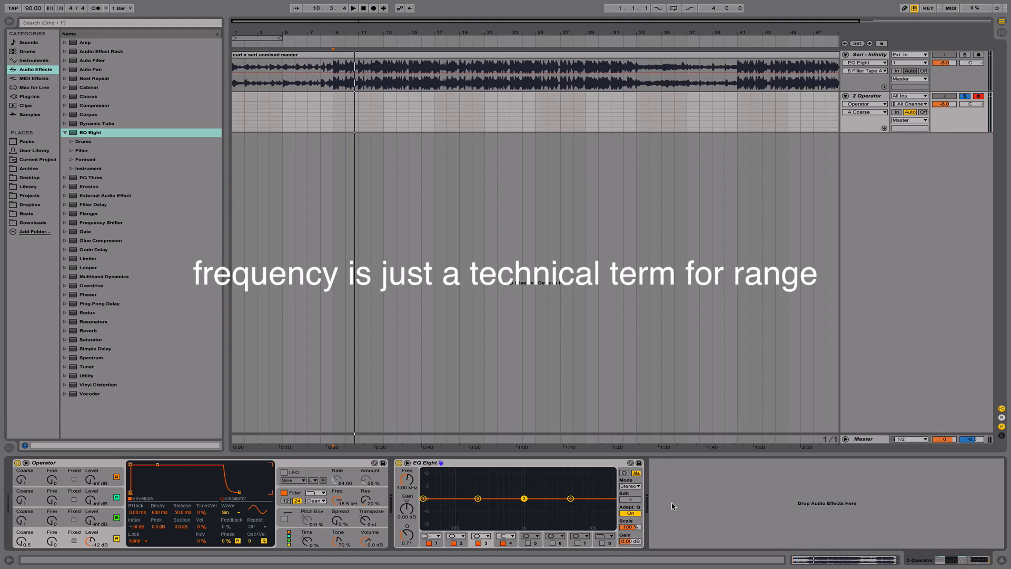
- Solo the Seri - Infinity track again and reopen its expanded EQ Eight
left_click(1000, 560)
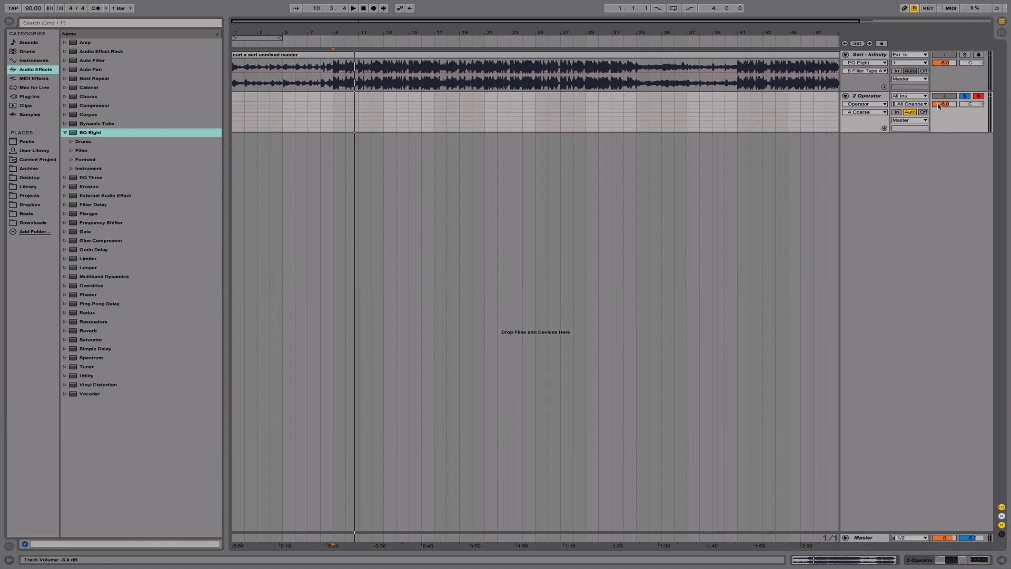
left_click(862, 58)
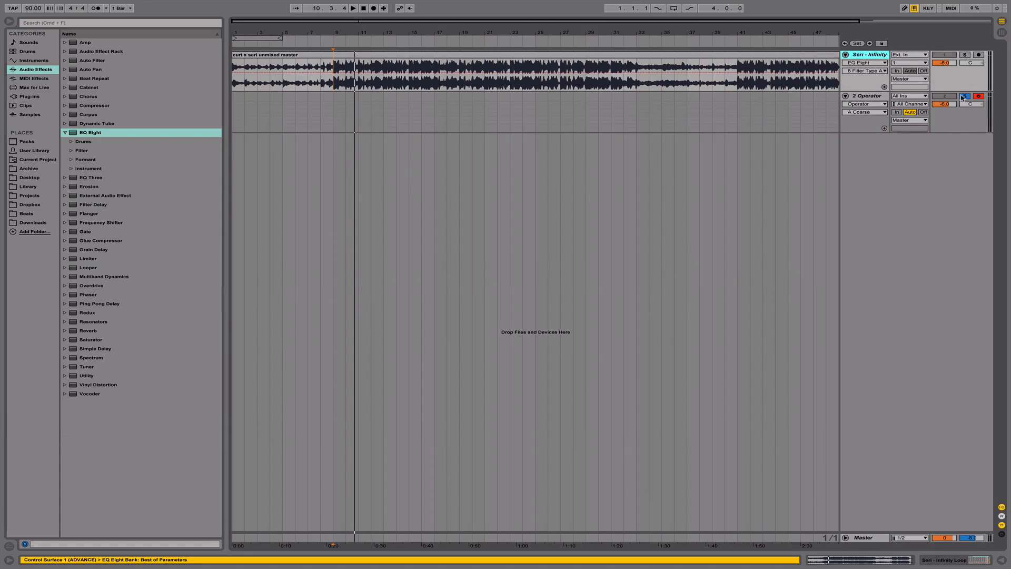
double_click(867, 59)
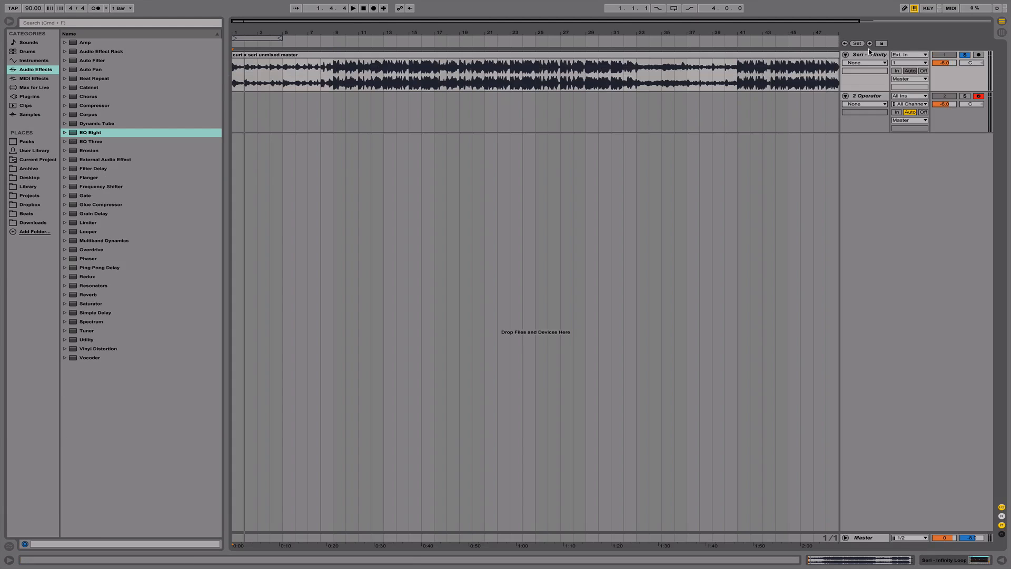
double_click(870, 55)
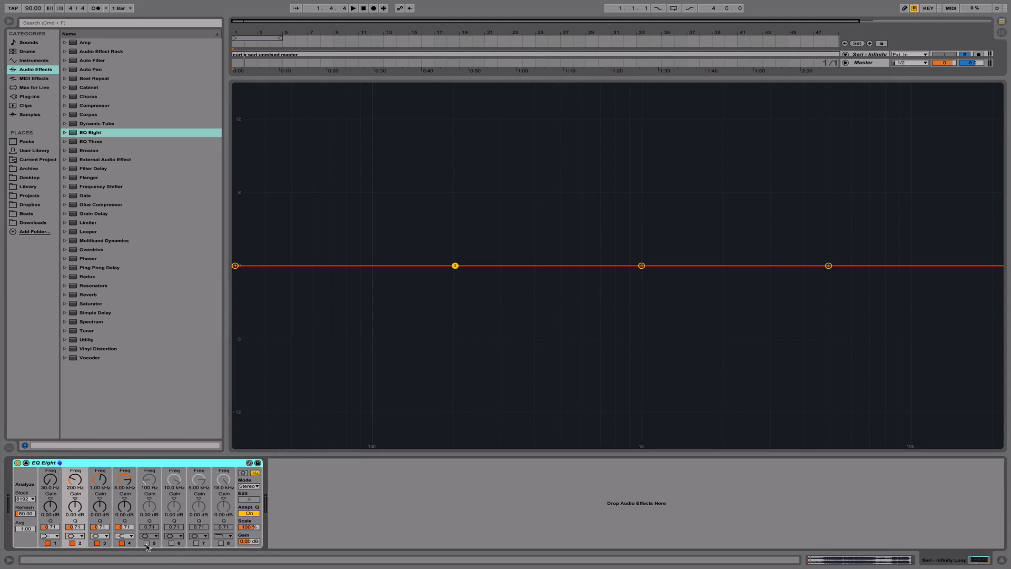
- Enable bands 5, 6, 7 and 8 in the EQ Eight on the Seri - Infinity track
left_click(146, 542)
left_click(171, 543)
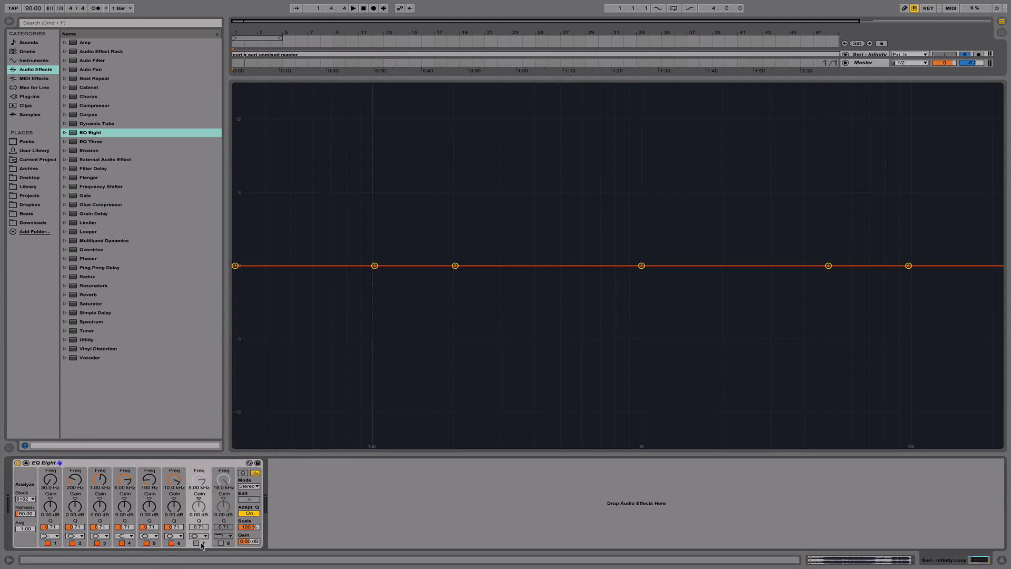
left_click(196, 543)
left_click(221, 543)
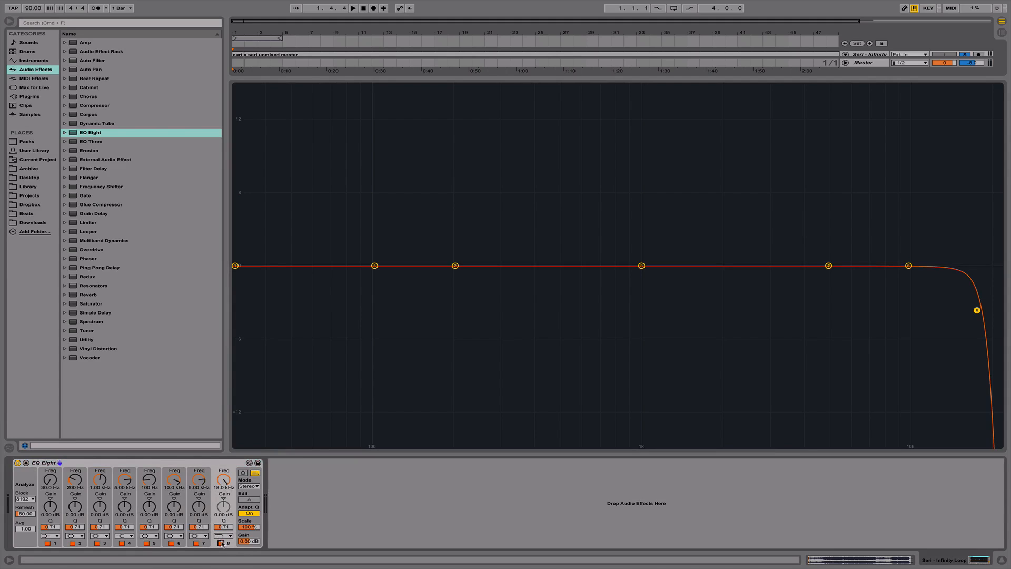
- Change band 8's filter shape to a bell and show the filter shape options of band 4
left_click(230, 536)
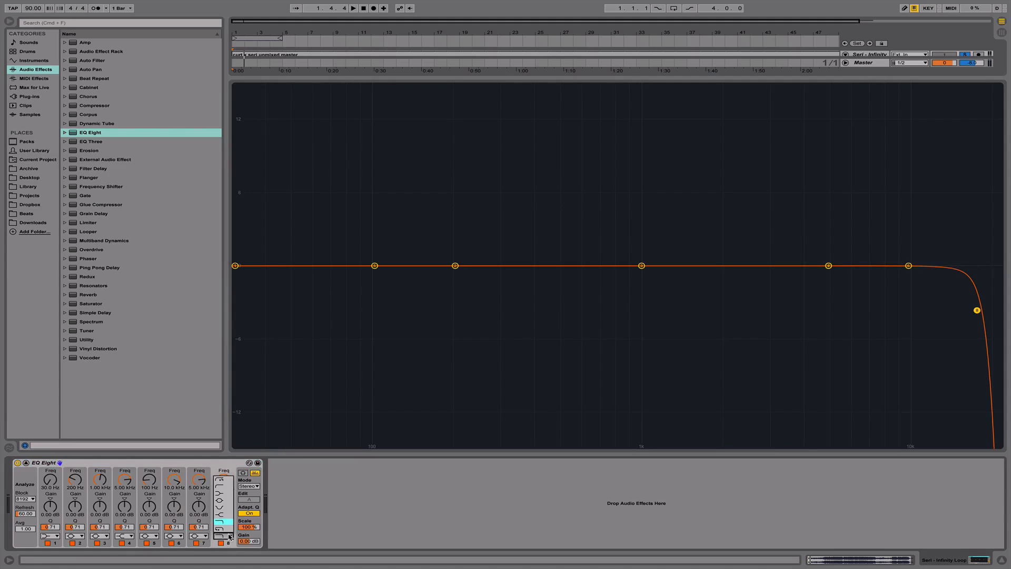
left_click(227, 501)
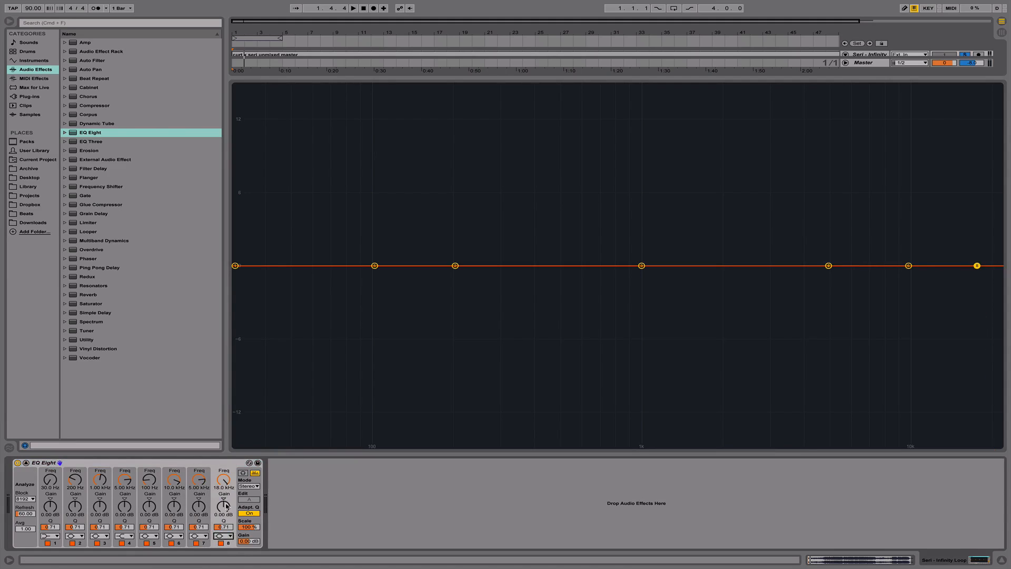
left_click(125, 537)
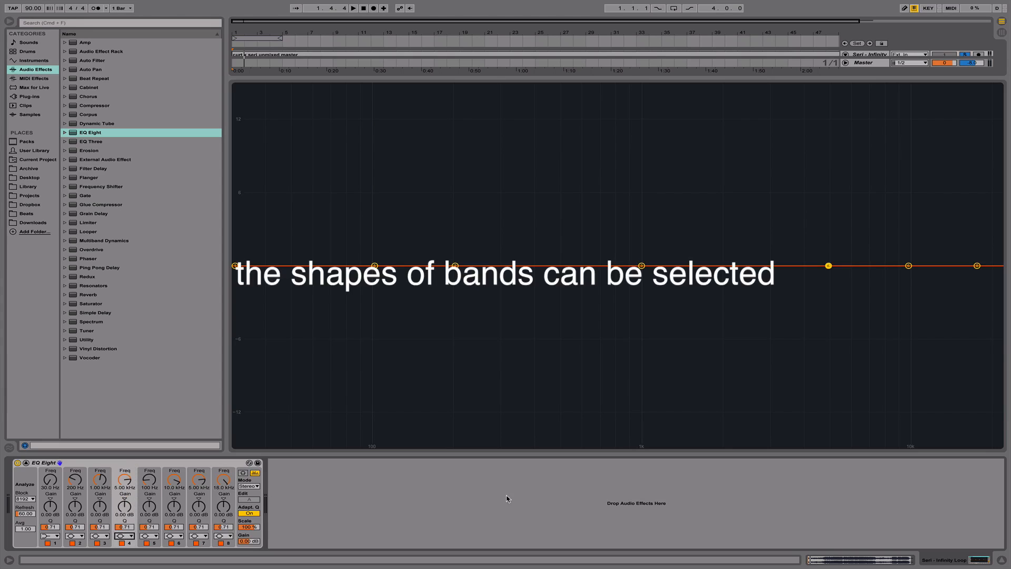
- Boost band 5 near 100 Hz to about 6 dB, narrow its peak with a higher Q, and return its gain to about 0 dB
mouse_move(374, 265)
left_mouse_down()
mouse_move(374, 330)
mouse_move(377, 195)
mouse_move(375, 392)
mouse_move(374, 265)
left_mouse_up()
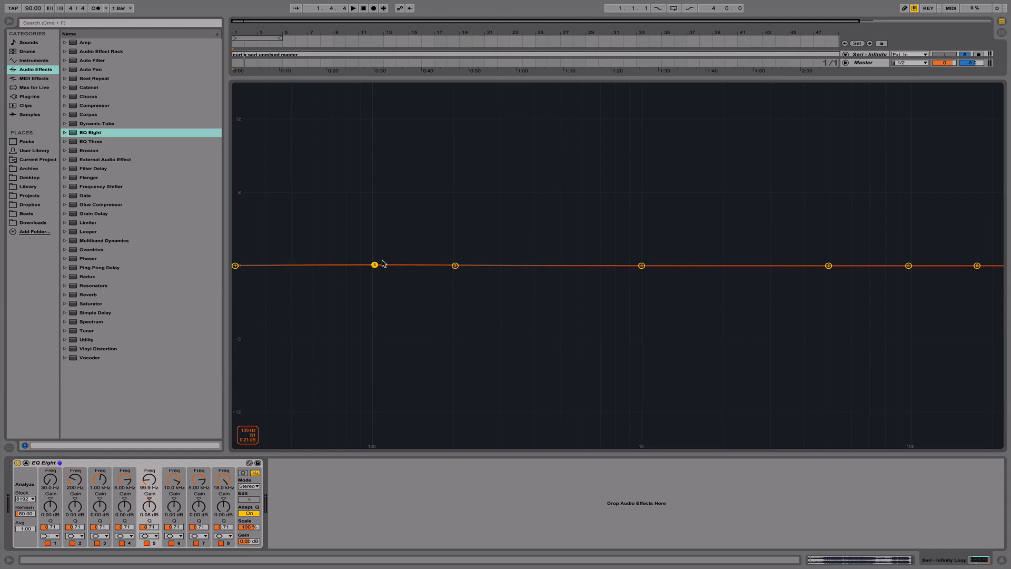
left_click_drag(375, 265, 374, 193)
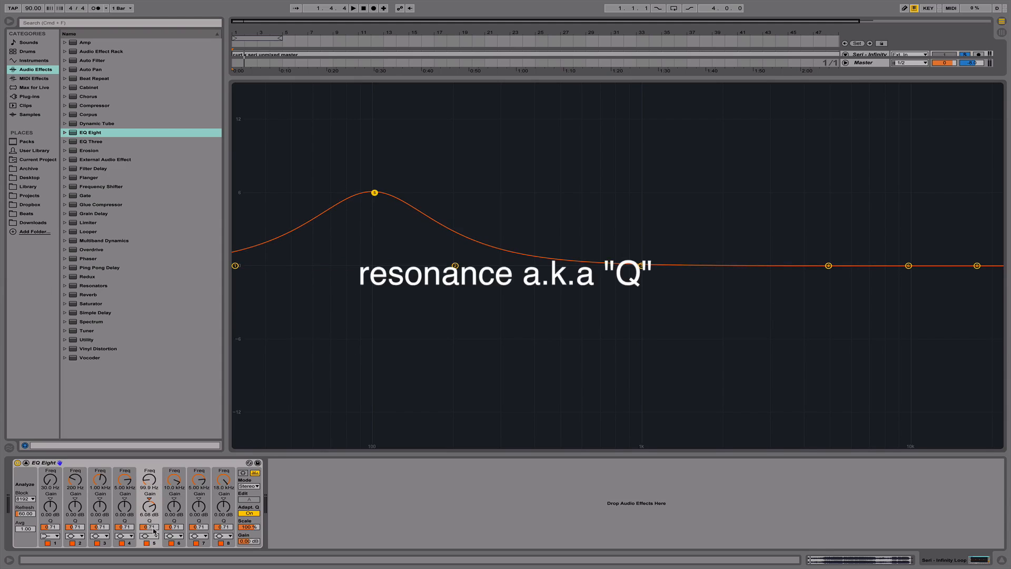
mouse_move(156, 528)
left_mouse_down()
mouse_move(156, 487)
mouse_move(155, 508)
left_mouse_up()
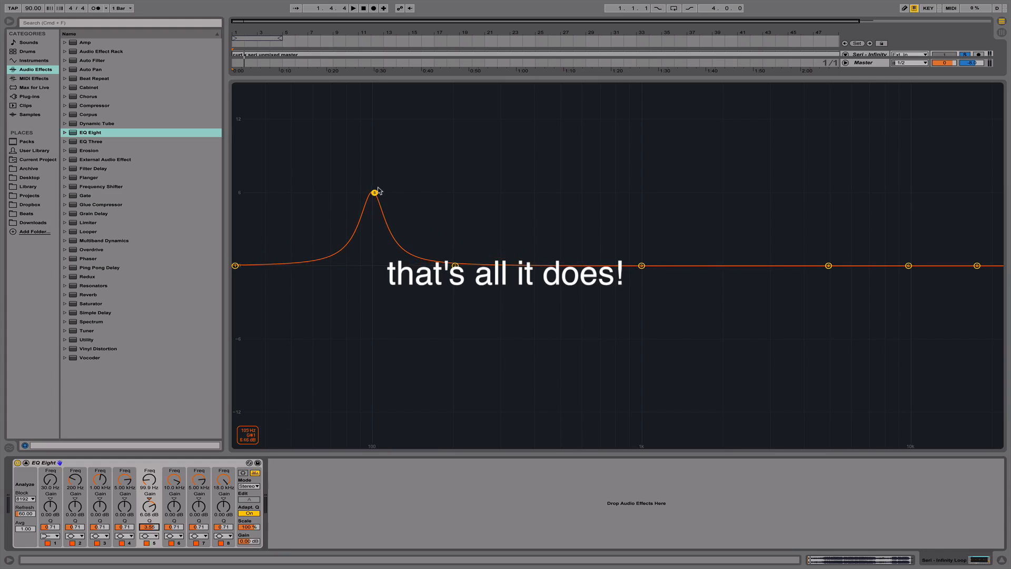
left_click_drag(374, 193, 373, 265)
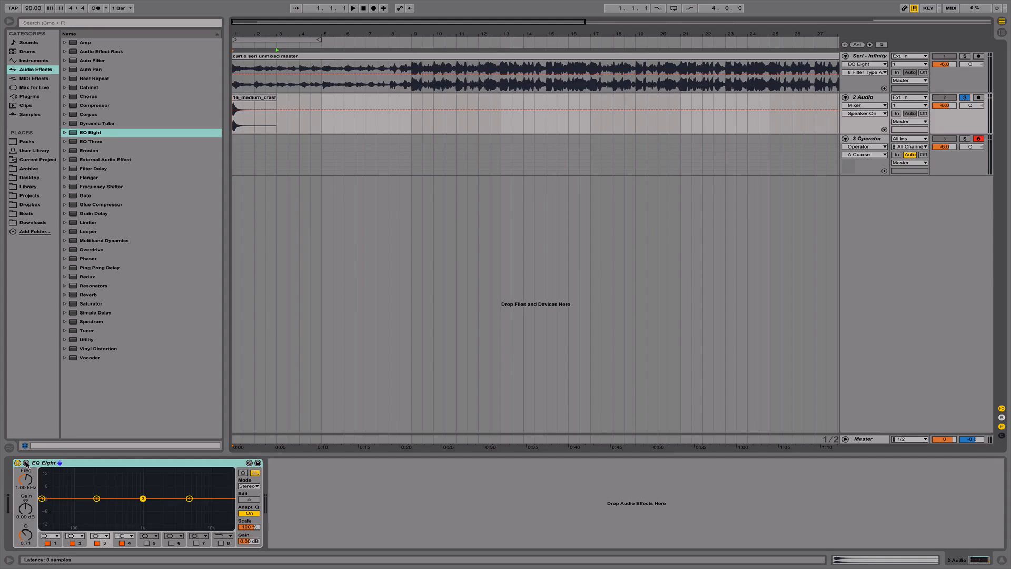
- Switch the EQ Eight on the 2 Audio track to M/S mode, toggle its Edit channel, and return the mode to Stereo
left_click(253, 486)
left_click(253, 493)
left_click(251, 487)
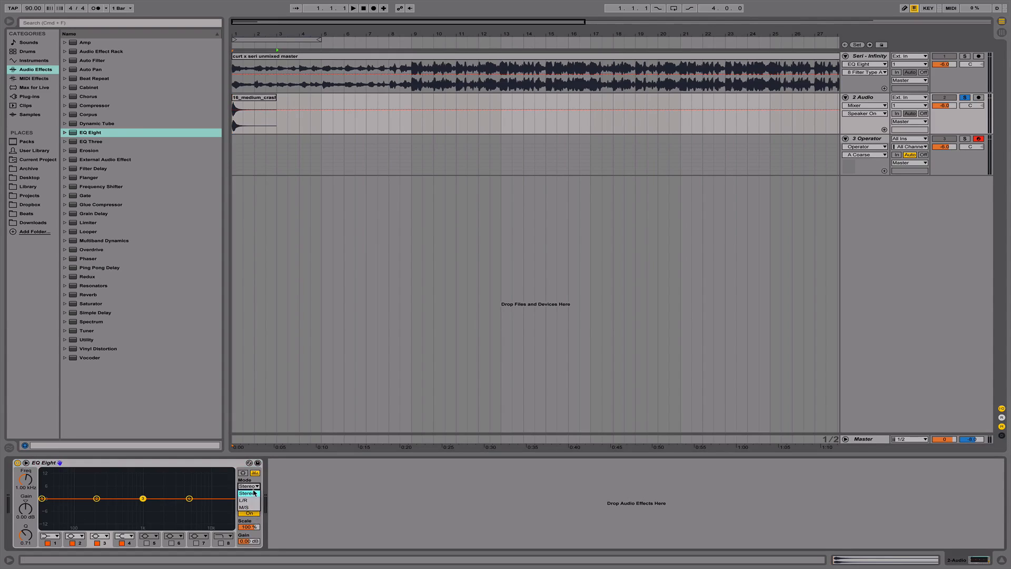
left_click(256, 493)
left_click(252, 487)
left_click(251, 507)
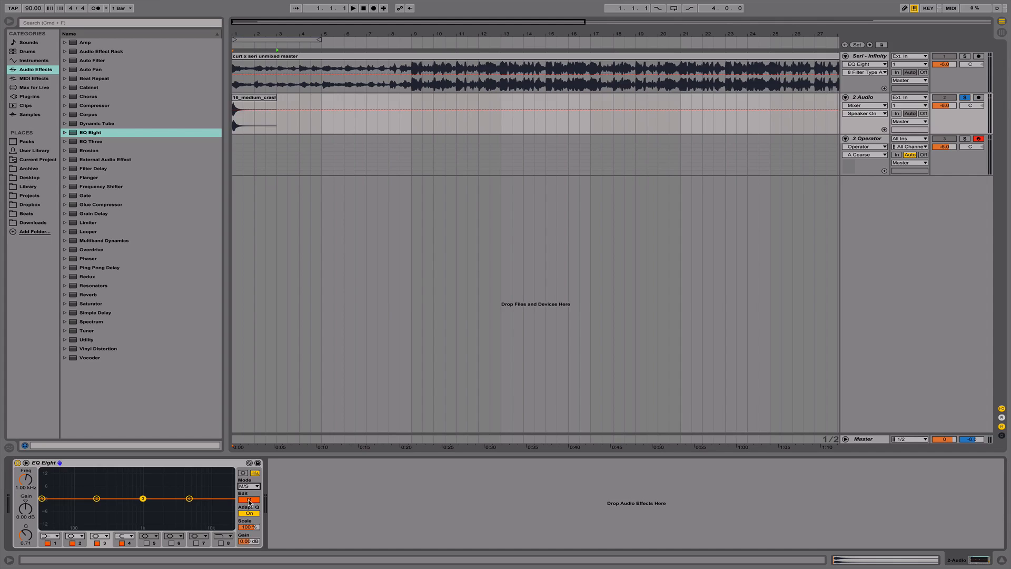
left_click(250, 500)
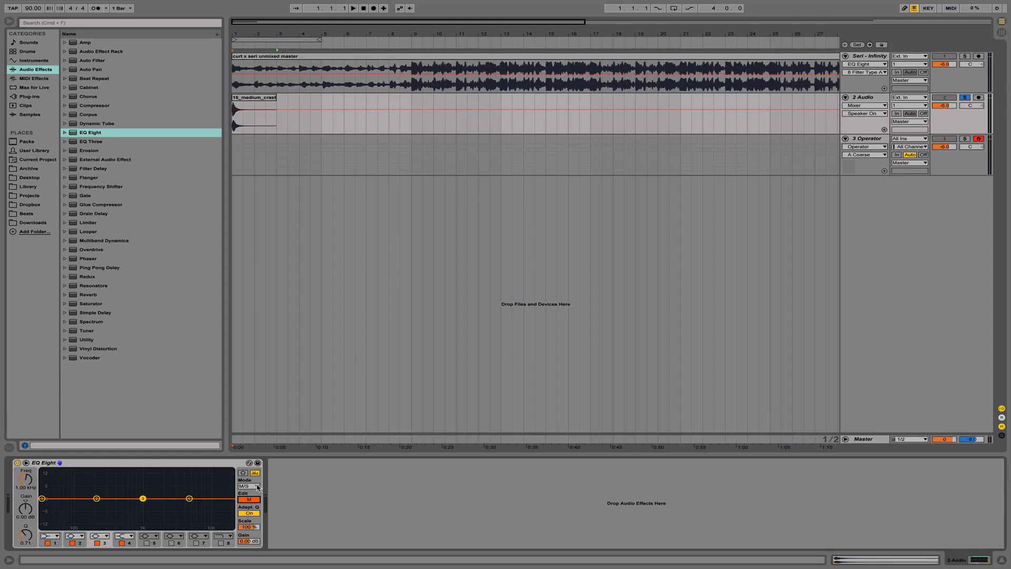
left_click(255, 486)
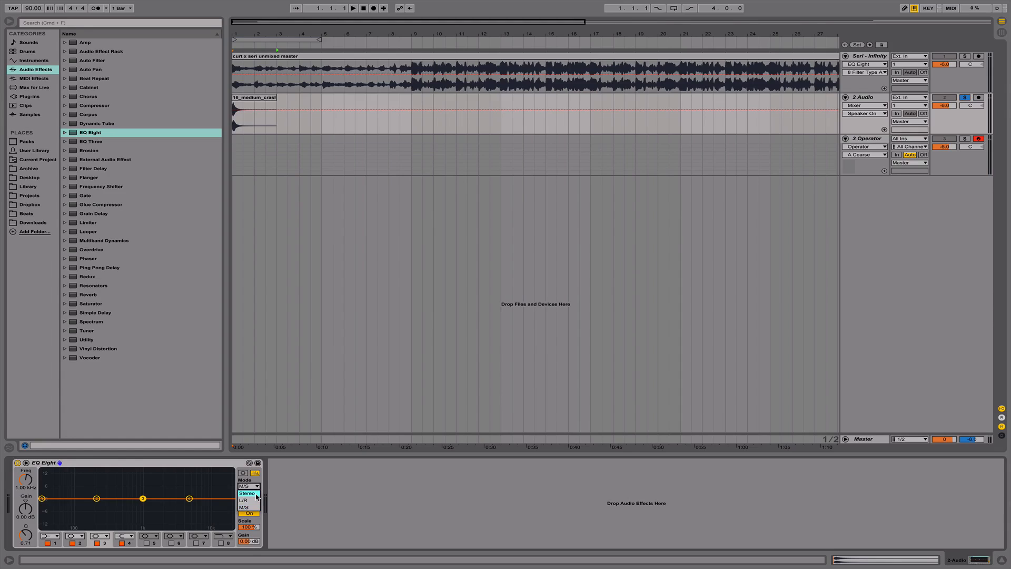
left_click(256, 495)
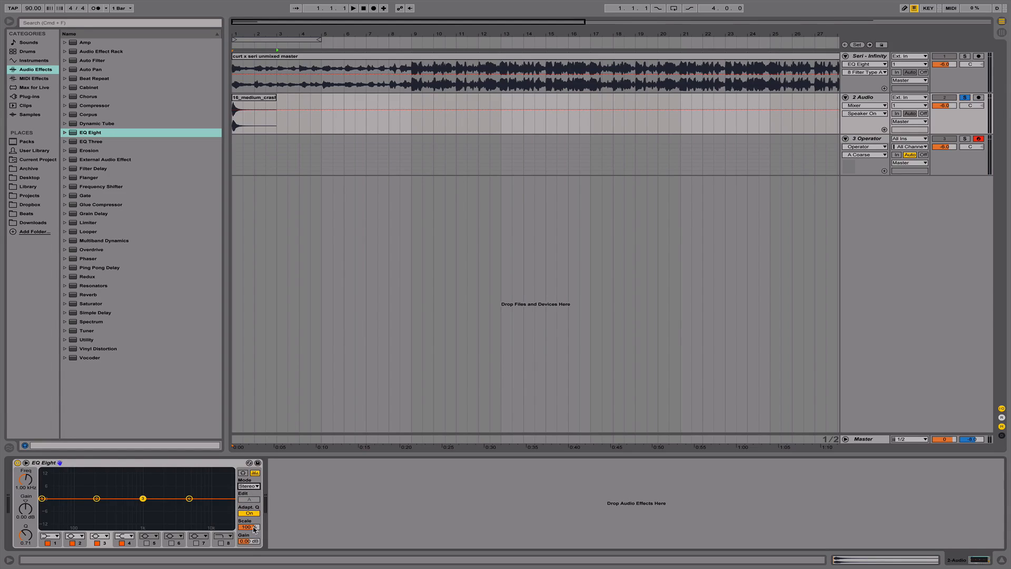
- Expand the EQ Eight display on the 2 Audio track and cut band 2 to about -3.83 dB at 197 Hz
left_click(243, 472)
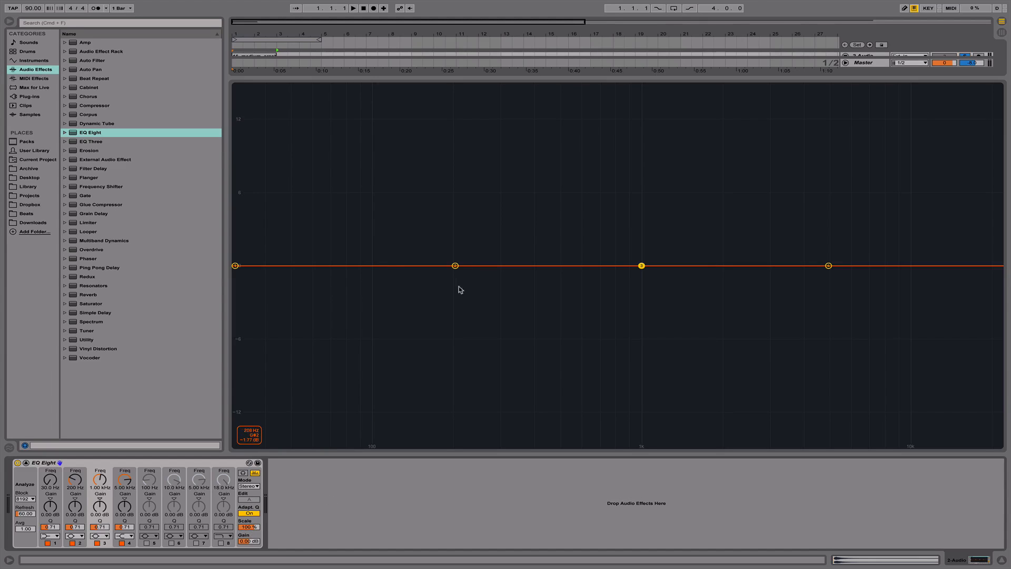
left_click_drag(458, 291, 459, 310)
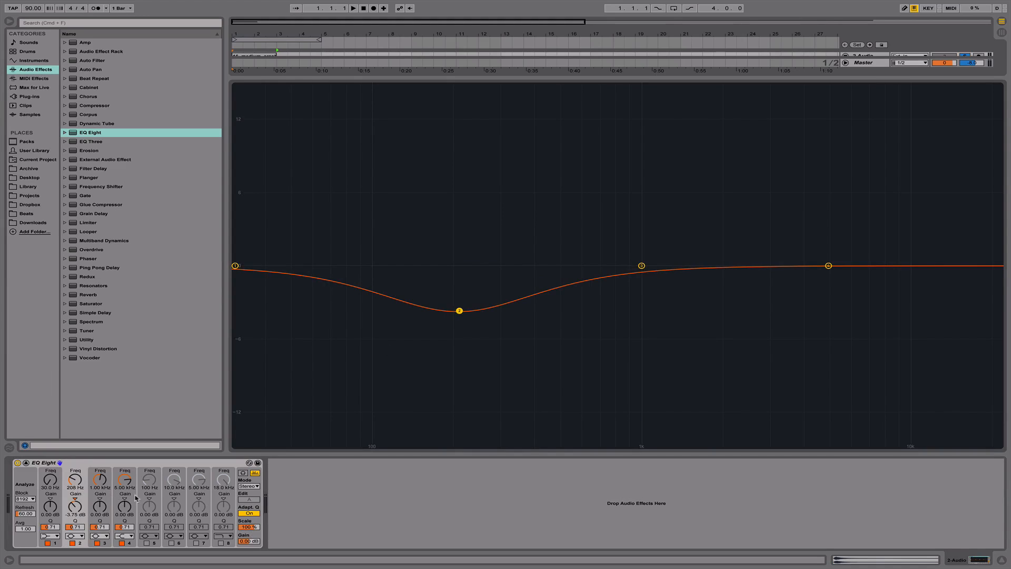
left_click(248, 526)
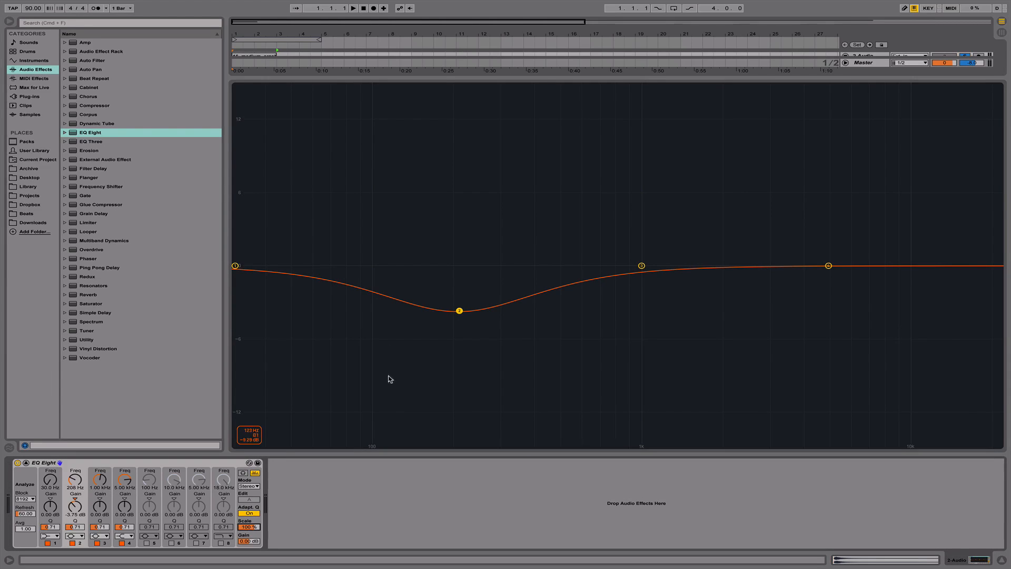
left_click_drag(457, 310, 453, 312)
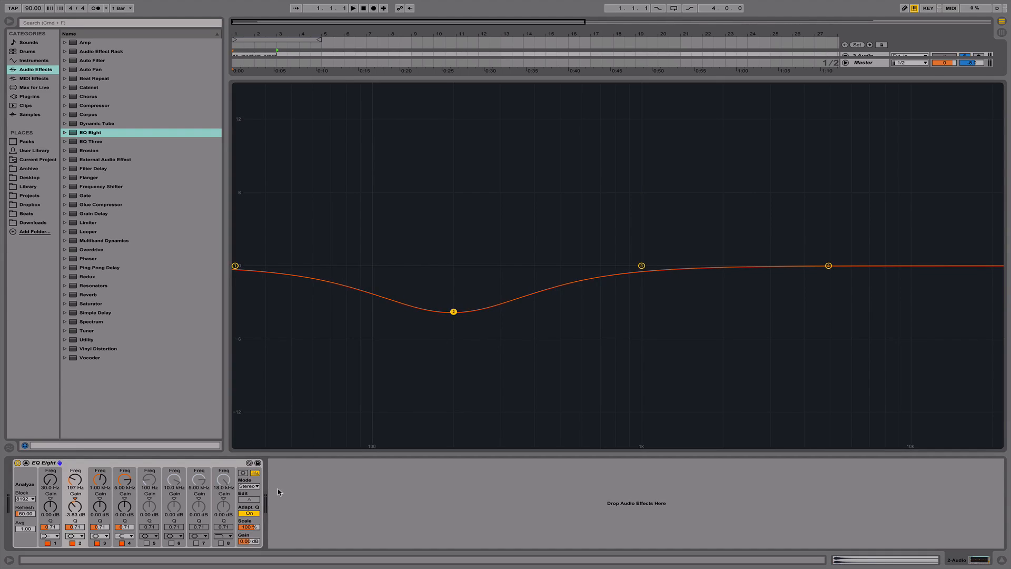
- Sweep the Scale up to 200 %, reset it to its 100 % default, and toggle Adaptive Q off and on
left_click_drag(251, 528, 252, 506)
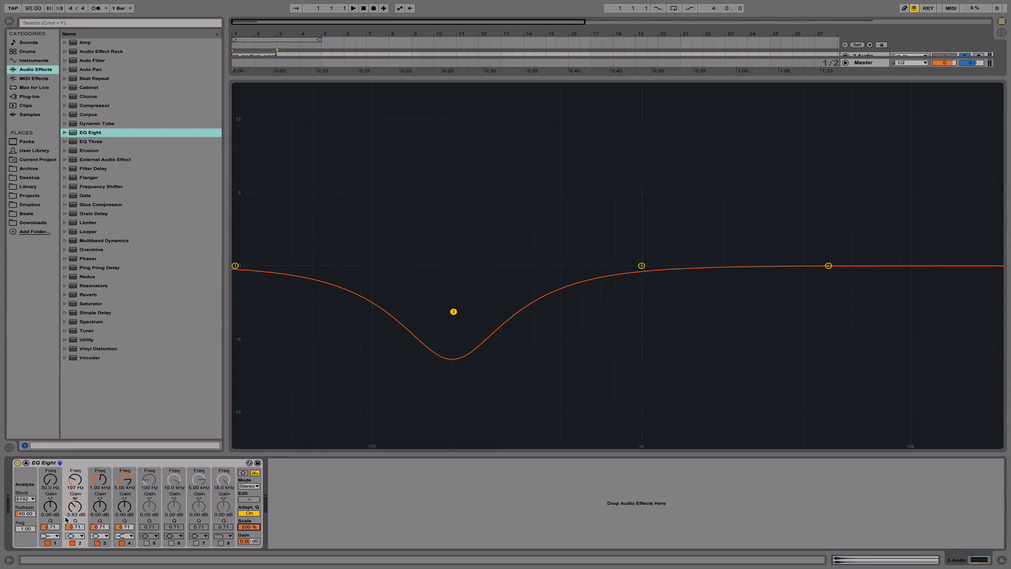
mouse_move(240, 532)
left_mouse_down()
mouse_move(240, 566)
mouse_move(240, 548)
left_mouse_up()
right_click(254, 525)
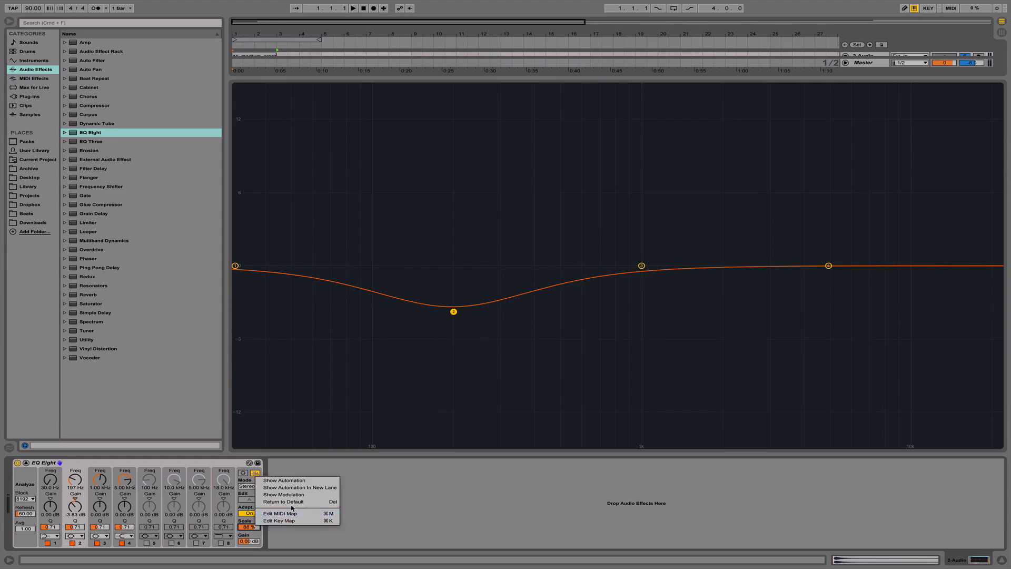
left_click(290, 504)
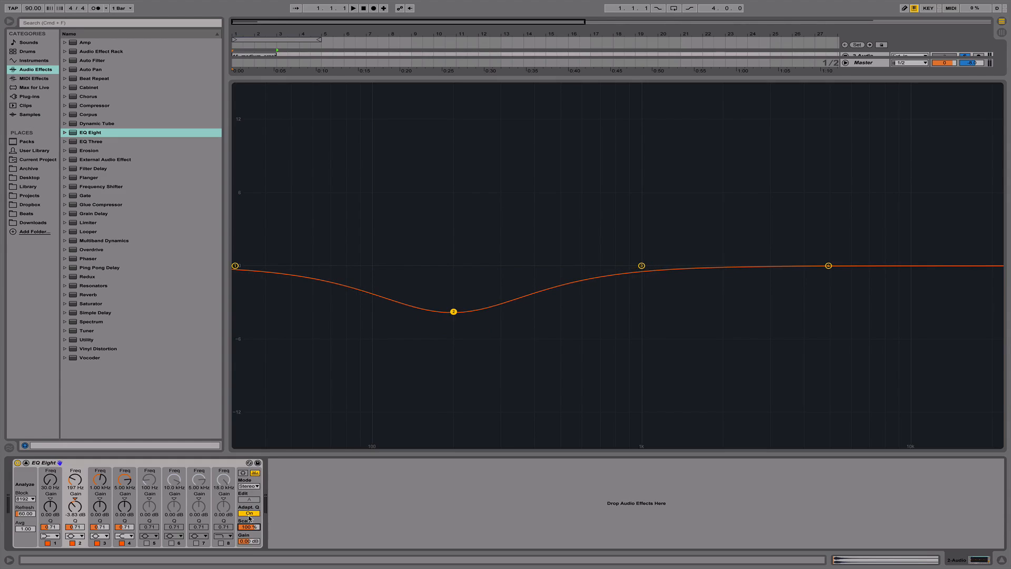
left_click(249, 513)
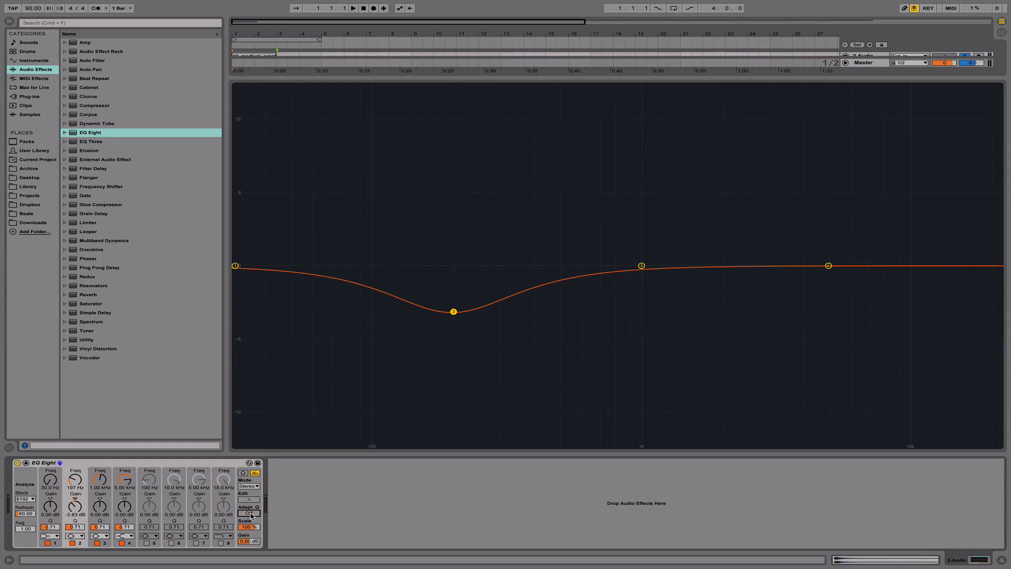
left_click(253, 514)
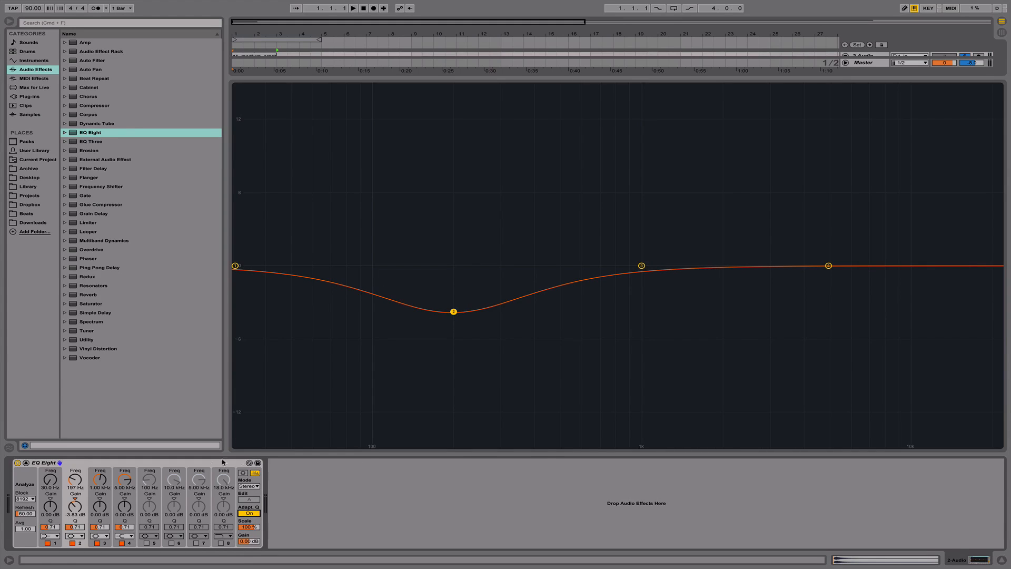
- Check the Block size options of the EQ Eight's spectrum analyzer
left_click(32, 499)
left_click(28, 527)
left_click(32, 499)
left_click(26, 520)
- Collapse the expanded EQ Eight display and return band 2's gain to about 0 dB
left_click(26, 463)
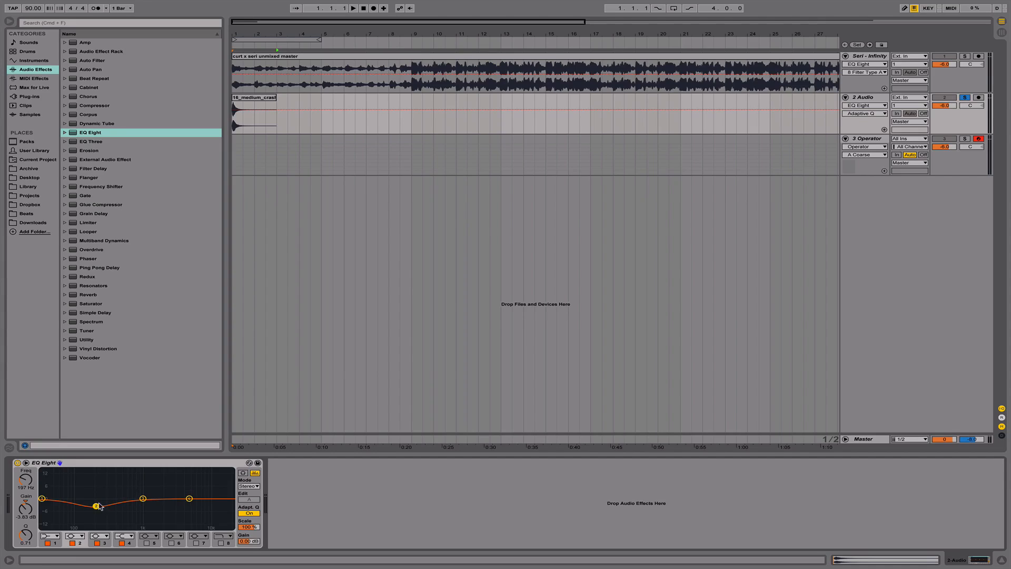
left_click_drag(96, 506, 97, 498)
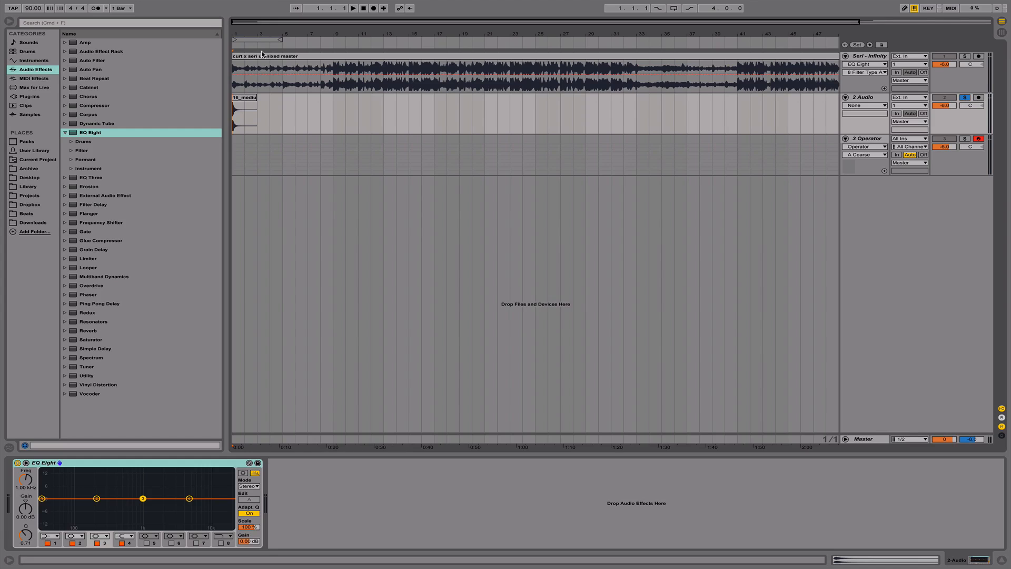
- Zoom in on the arrangement and preview the 16_medium_crash_edge.mp3 sample from the Archive folder
left_click_drag(262, 35, 304, 78)
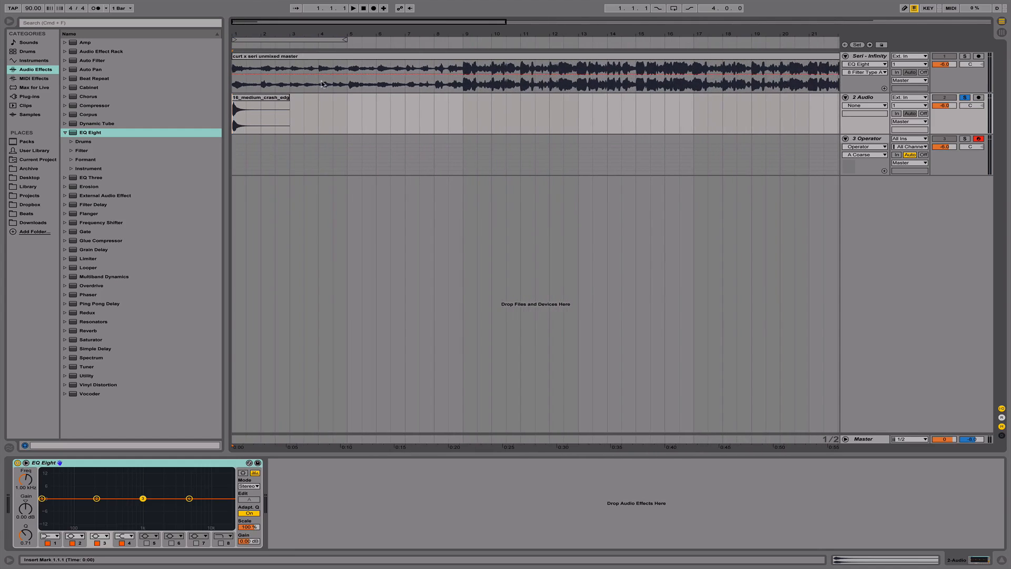
left_click(65, 133)
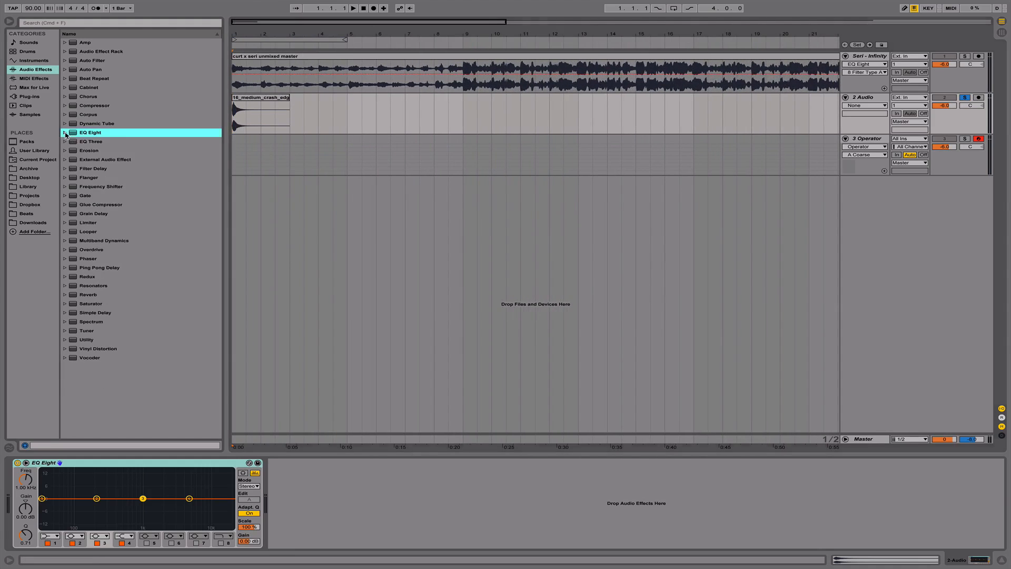
left_click(41, 171)
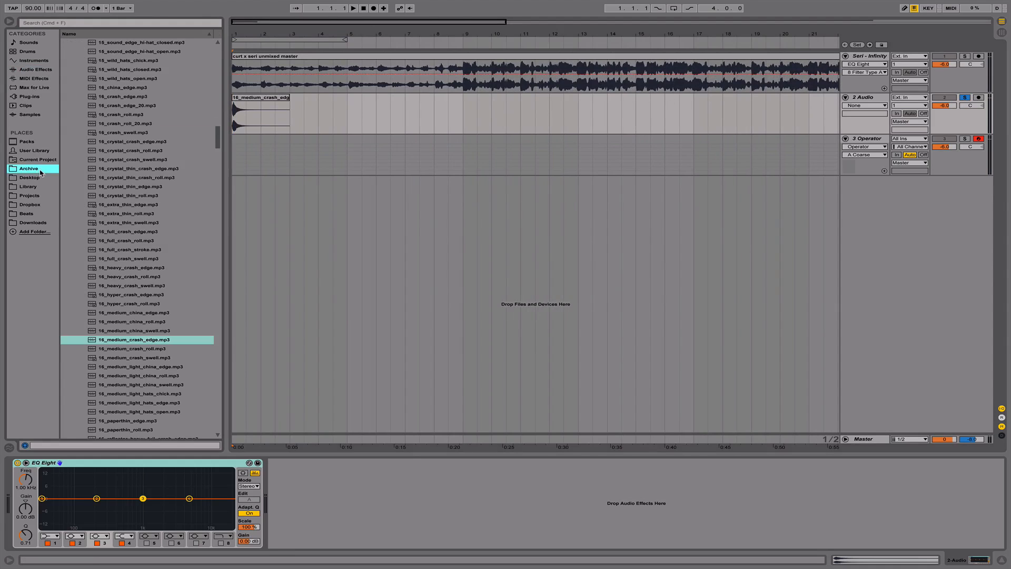
left_click(132, 343)
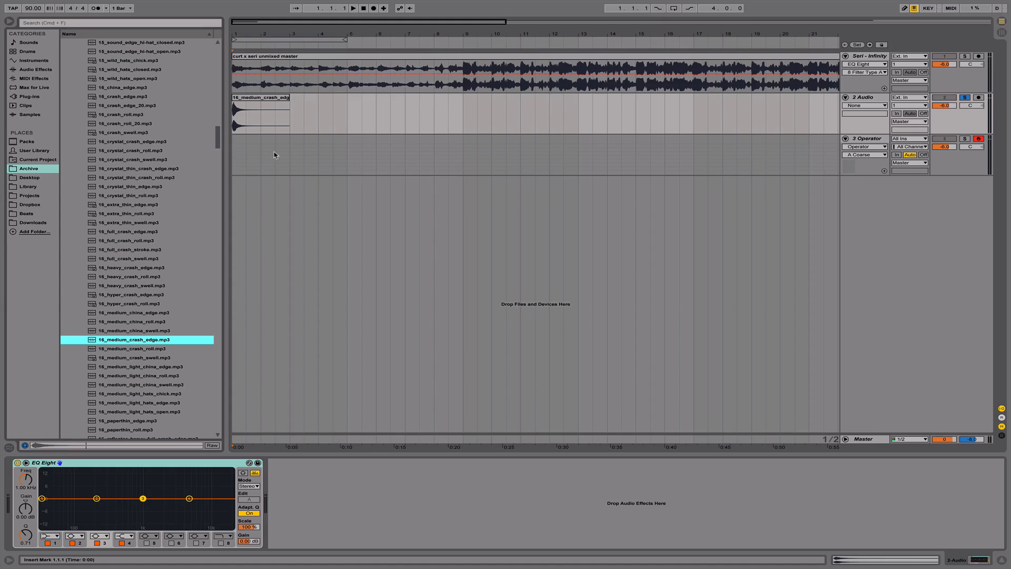
- Select the crash clip on the 2 Audio track and play it briefly through its EQ Eight
left_click(309, 123)
left_click(267, 109)
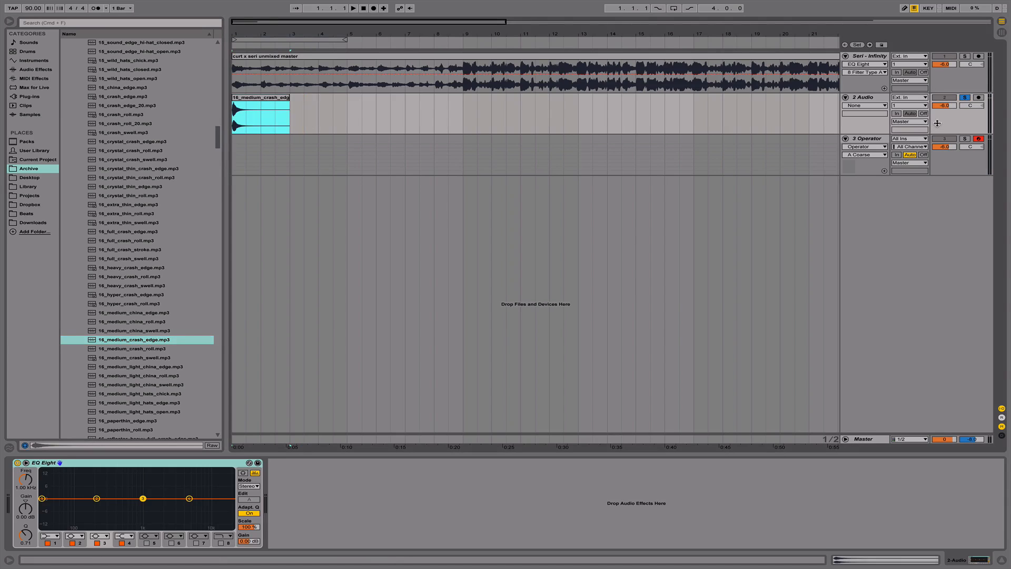
key("space")
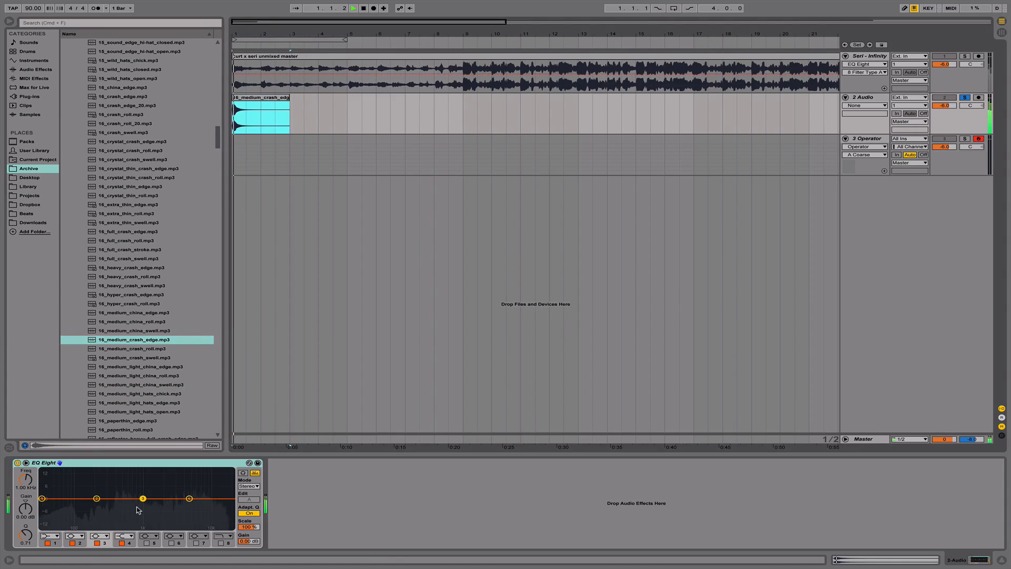
key("space")
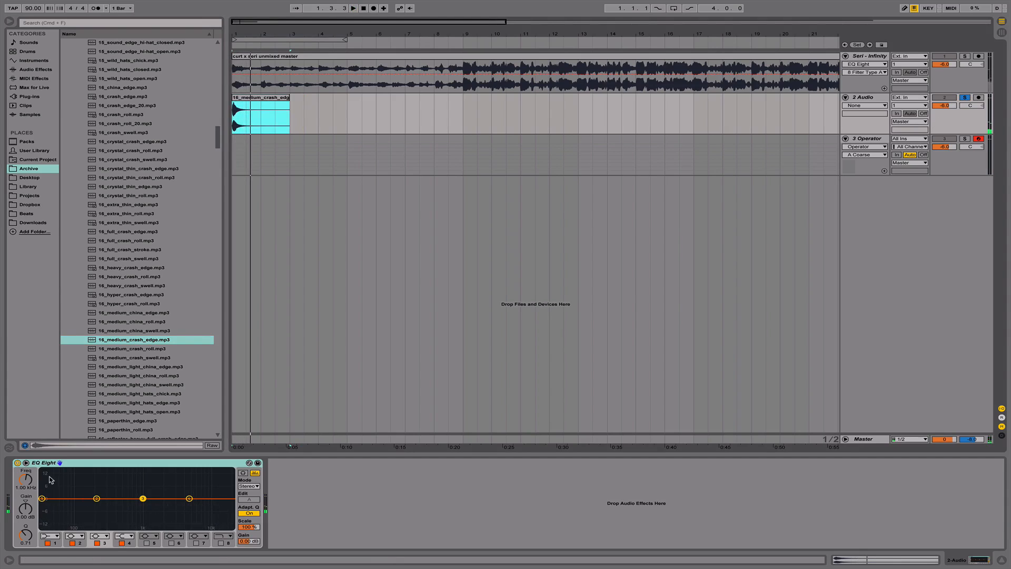
- Expand the 2 Audio track's EQ Eight and change band 4's shape to a high-cut filter
left_click(27, 463)
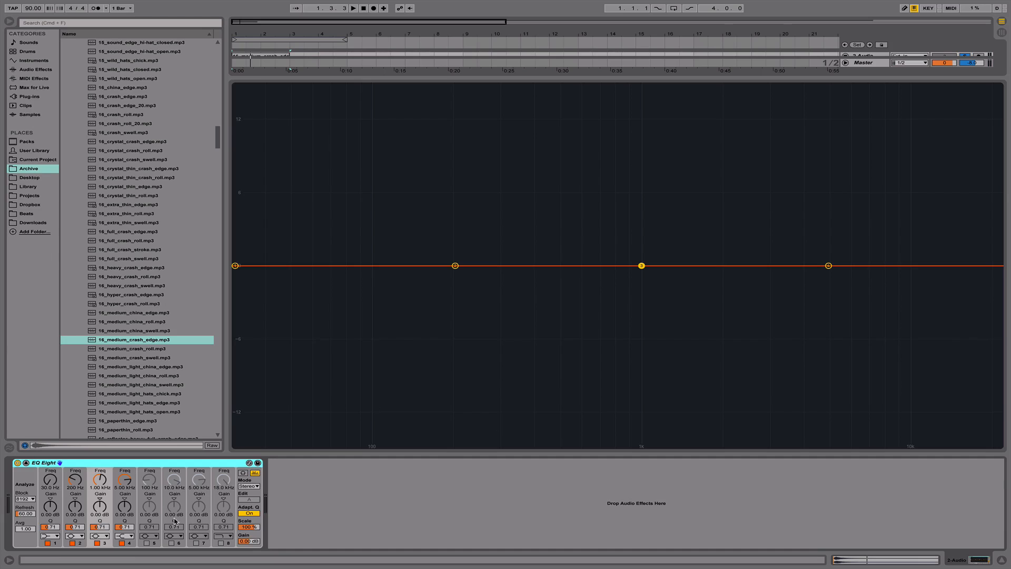
left_click(125, 536)
left_click(132, 523)
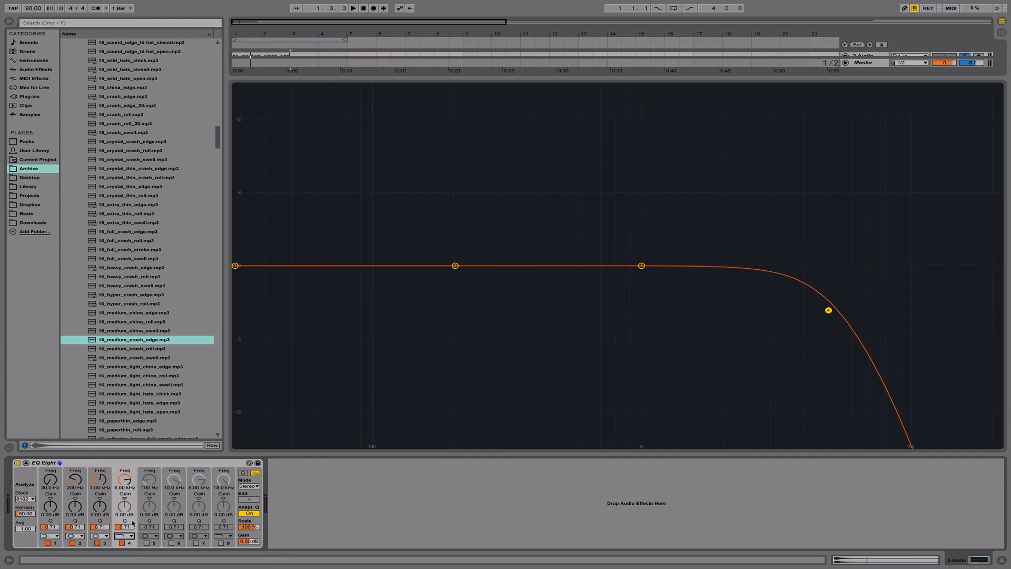
- Lower the high-cut frequency of band 4 to about 169 Hz while repeatedly playing and stopping the crash clip
key("space")
left_click_drag(125, 480, 125, 532)
key("space")
key("space")
key("space")
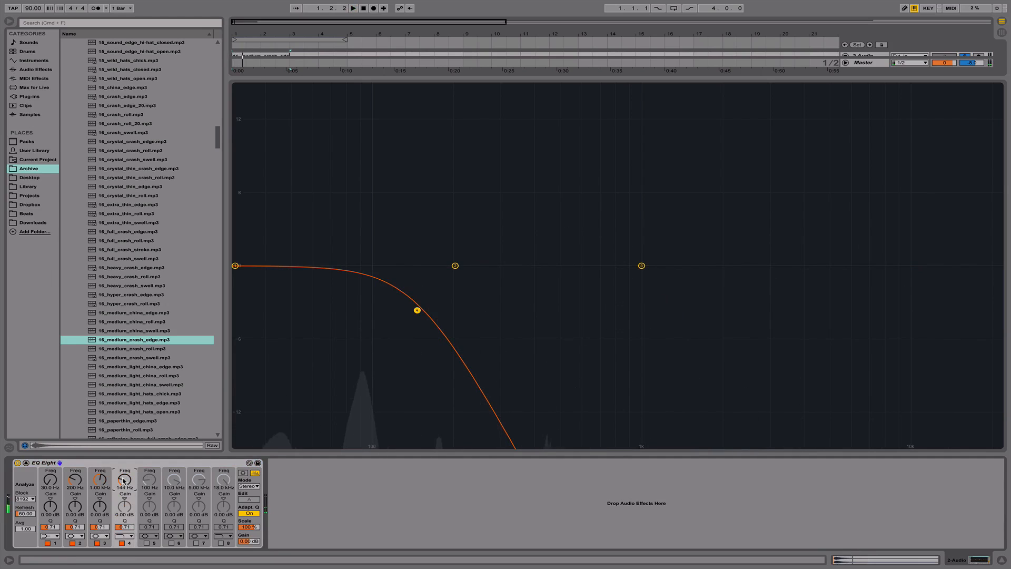
left_click_drag(125, 480, 125, 478)
- Move band 1 up to about 141 Hz near 0 dB while playing the crash, and stop playback
key("space")
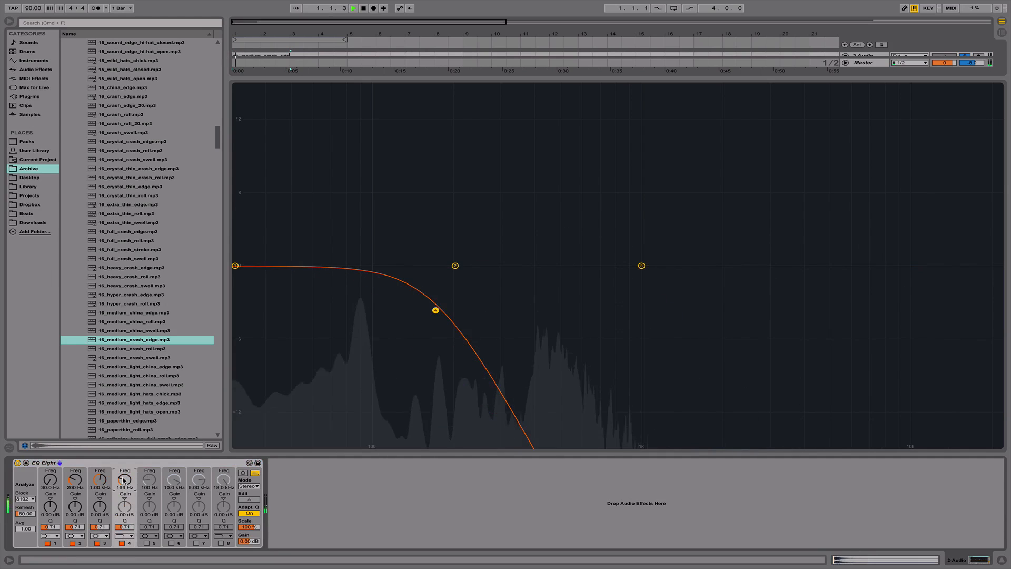
left_click_drag(236, 266, 415, 266)
key("space")
key("space")
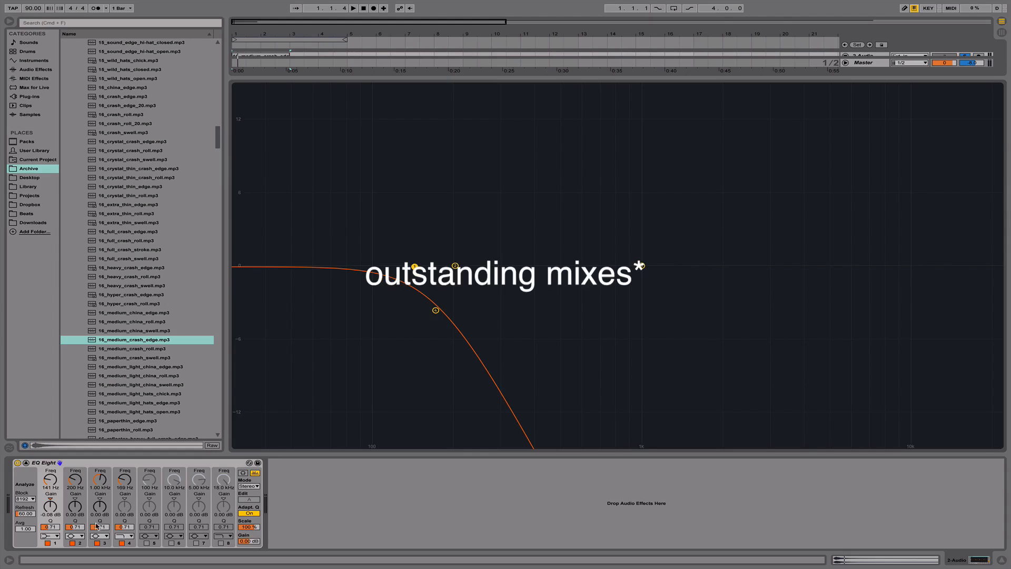
- Change band 4 to a bell shape and shift bands 2, 3 and 4 together upward, with band 4 at about 4.48 kHz
left_click(122, 537)
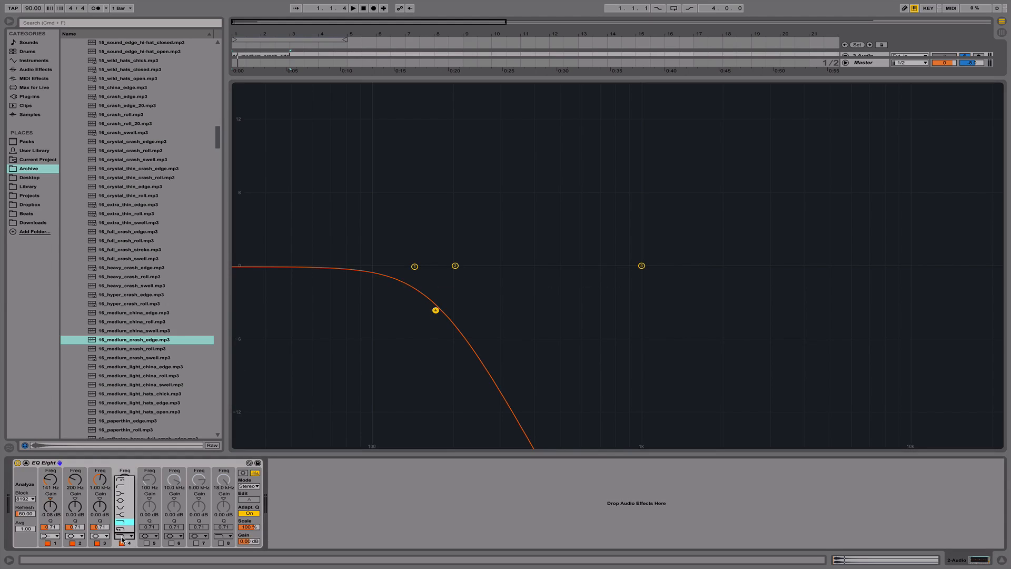
left_click(125, 500)
left_click_drag(432, 267, 646, 271)
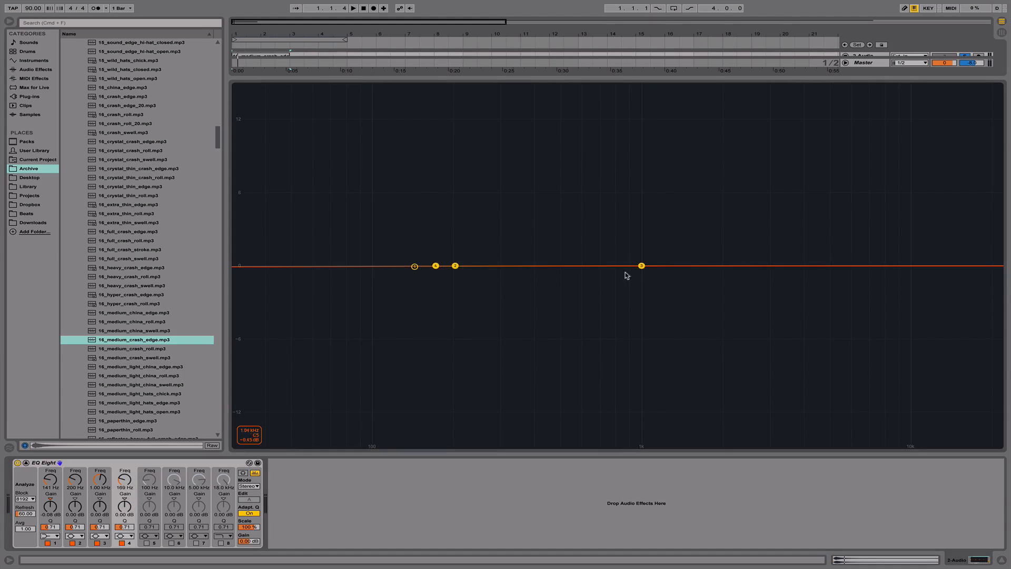
left_click_drag(436, 266, 816, 265)
- Show the arrangement, reopen the 2 Audio track's EQ Eight, and move bands 2, 3 and 4 down, with band 4 at about 3.18 kHz
left_click(1000, 561)
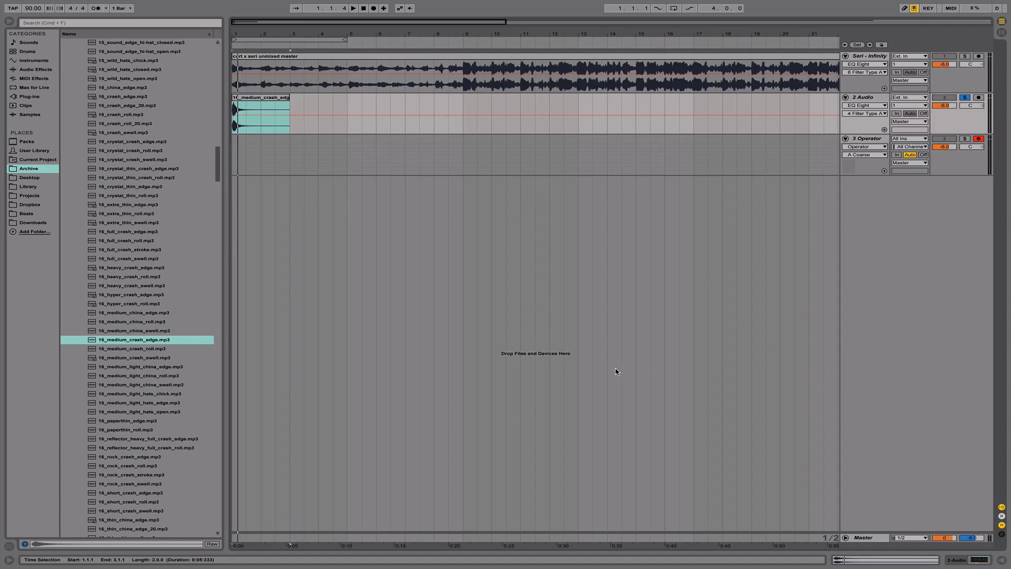
left_click_drag(374, 34, 396, 63)
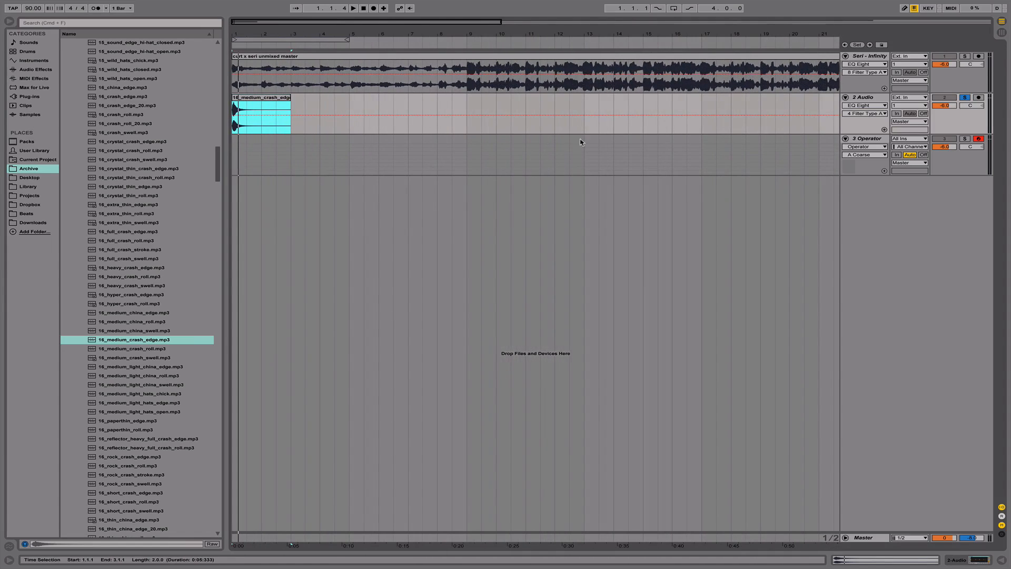
double_click(864, 97)
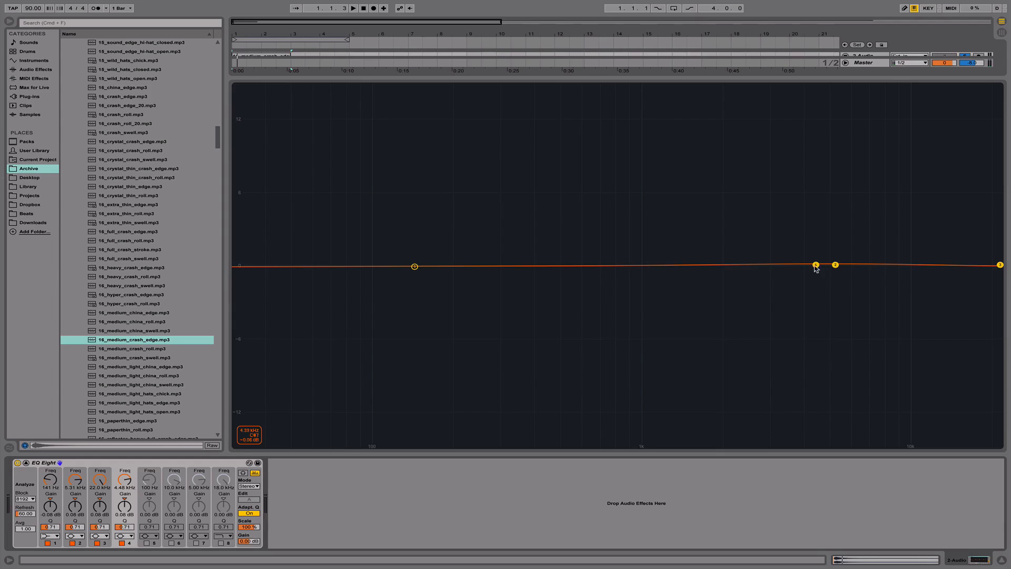
left_click_drag(815, 265, 775, 266)
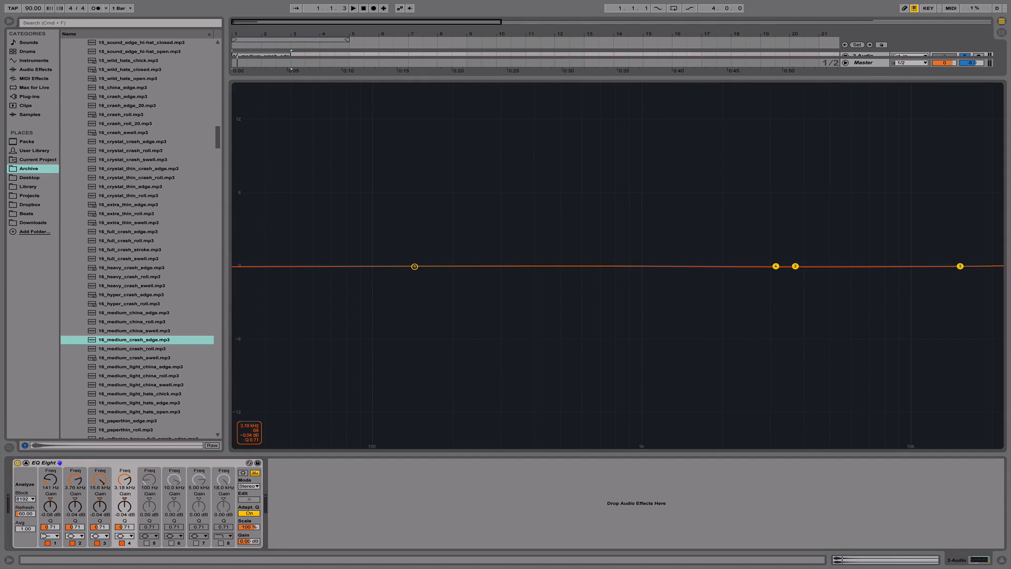
- Change band 1 to a low-cut filter and raise it to about 507 Hz while playing and stopping the crash
left_click(53, 535)
left_click(54, 488)
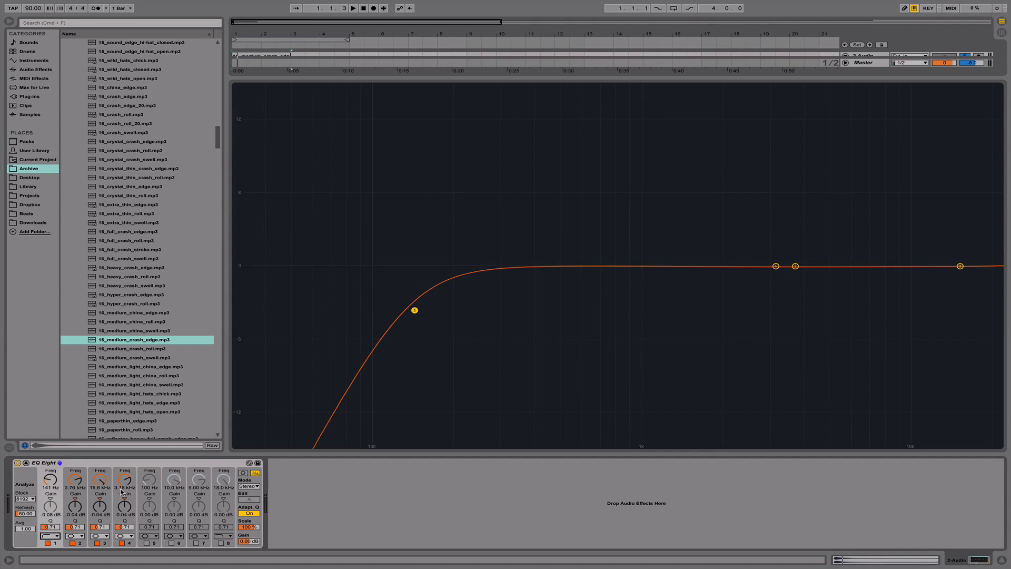
left_click_drag(51, 484, 51, 442)
key("space")
left_click_drag(50, 479, 51, 505)
key("space")
key("space")
key("space")
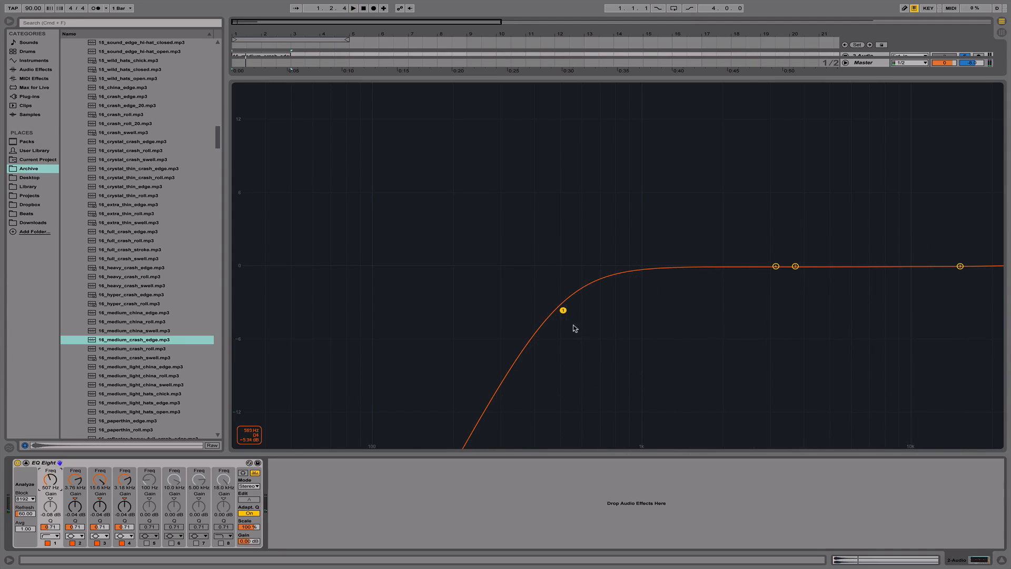
- Raise band 1's Q to about 0.87 at about 524 Hz and play the crash
mouse_move(563, 311)
left_mouse_down()
mouse_move(564, 293)
mouse_move(579, 296)
mouse_move(566, 296)
left_mouse_up()
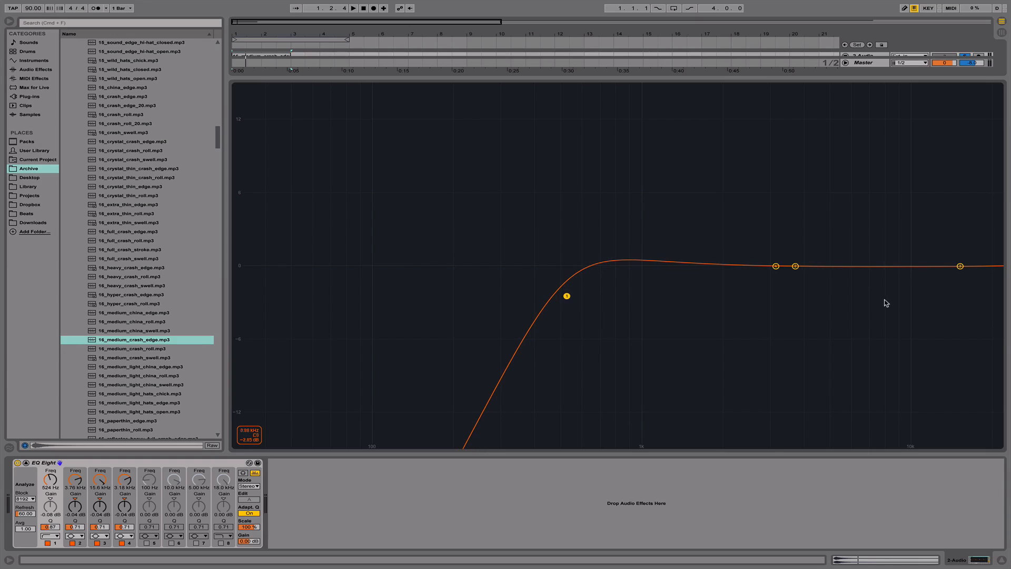
key("space")
key("space")
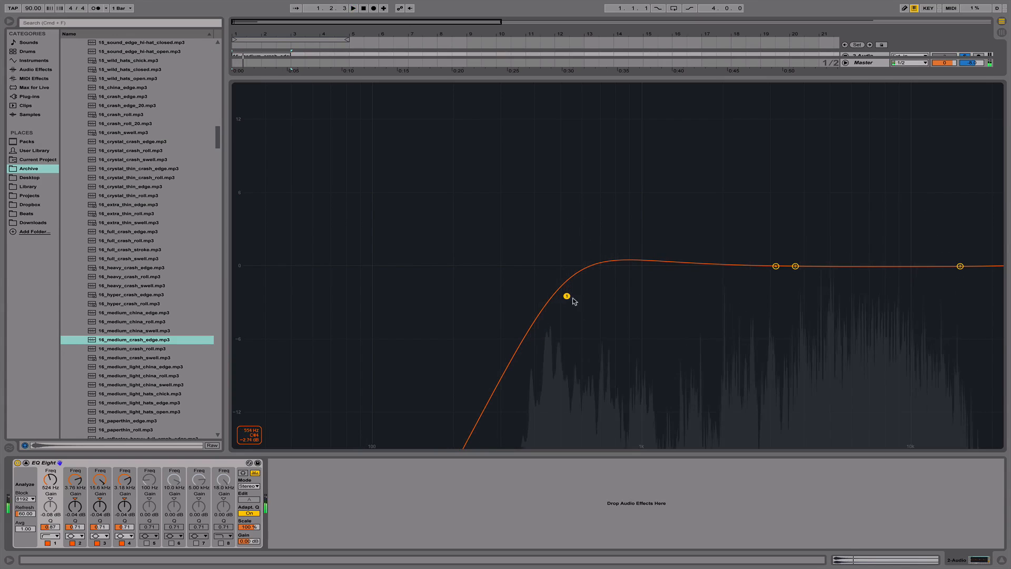
- Lower band 1's low cut to about 33.8 Hz and move band 4 to about 300 Hz while playing the crash
left_click_drag(566, 295, 571, 296)
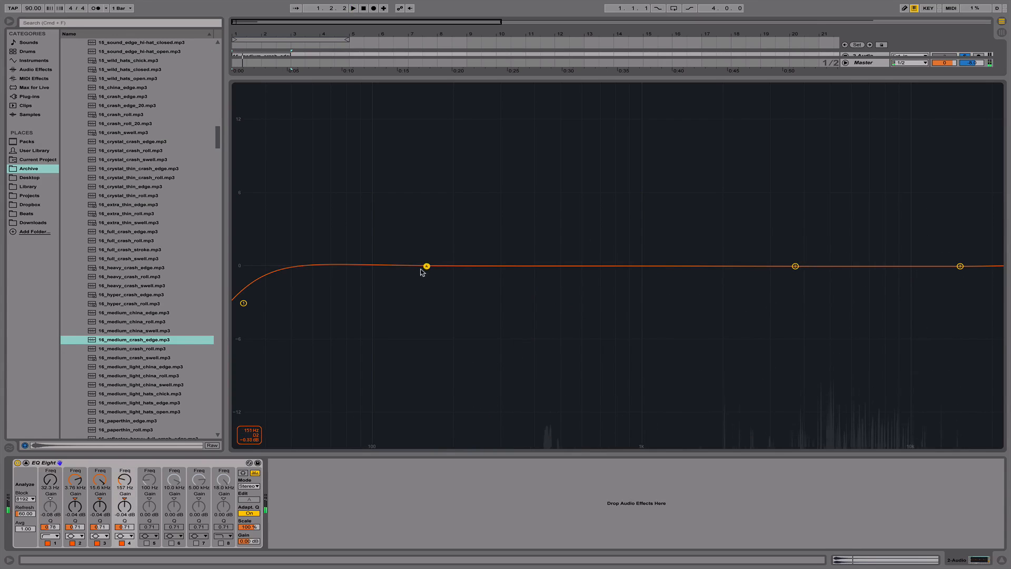
left_click_drag(426, 266, 368, 266)
key("space")
left_click_drag(466, 299, 249, 301)
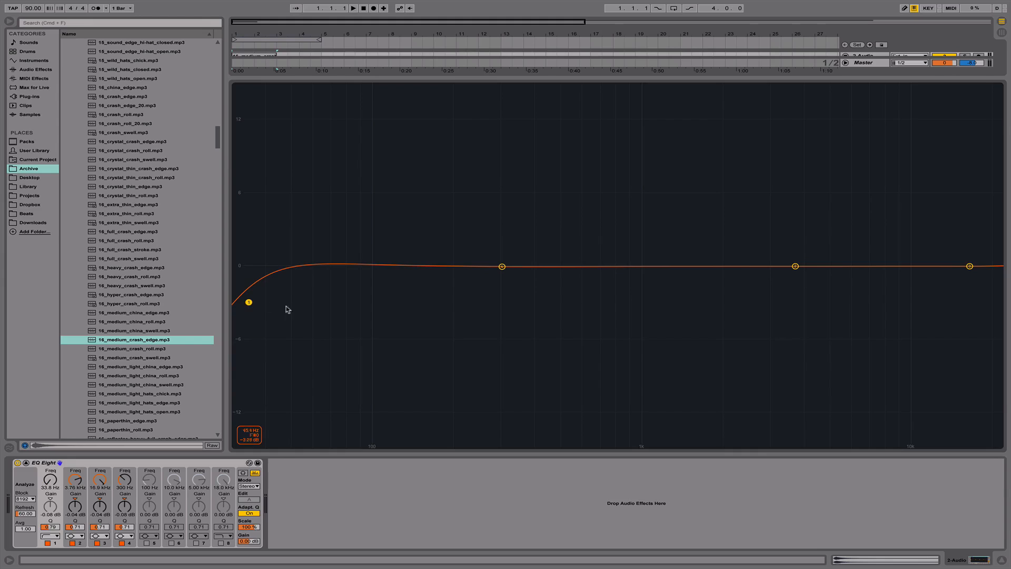
key("space")
key("space")
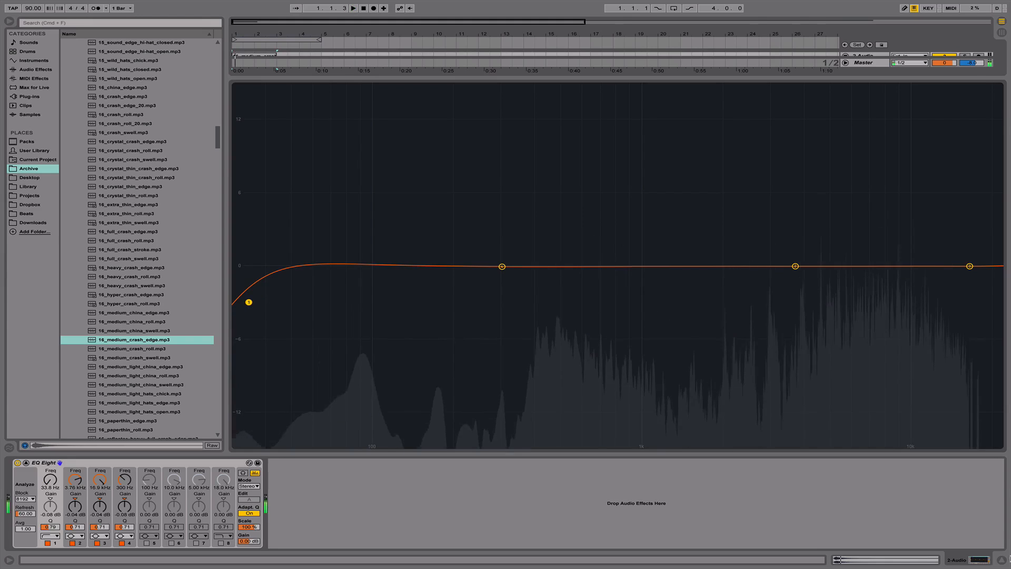
- Solo the 2 Audio track in the arrangement, stop playback, and reopen the track's EQ Eight
left_click(1002, 560)
left_click(964, 98)
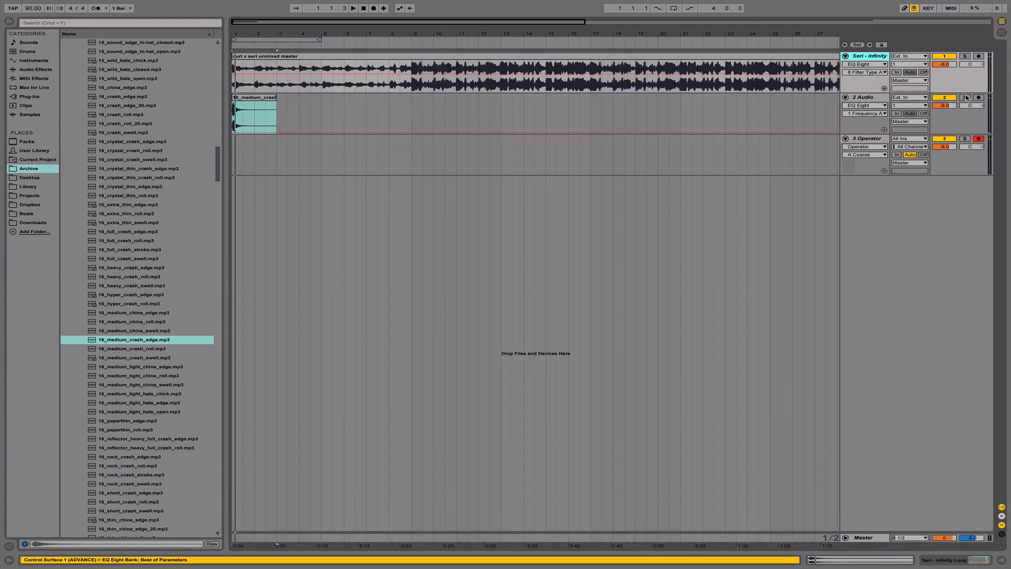
key("space")
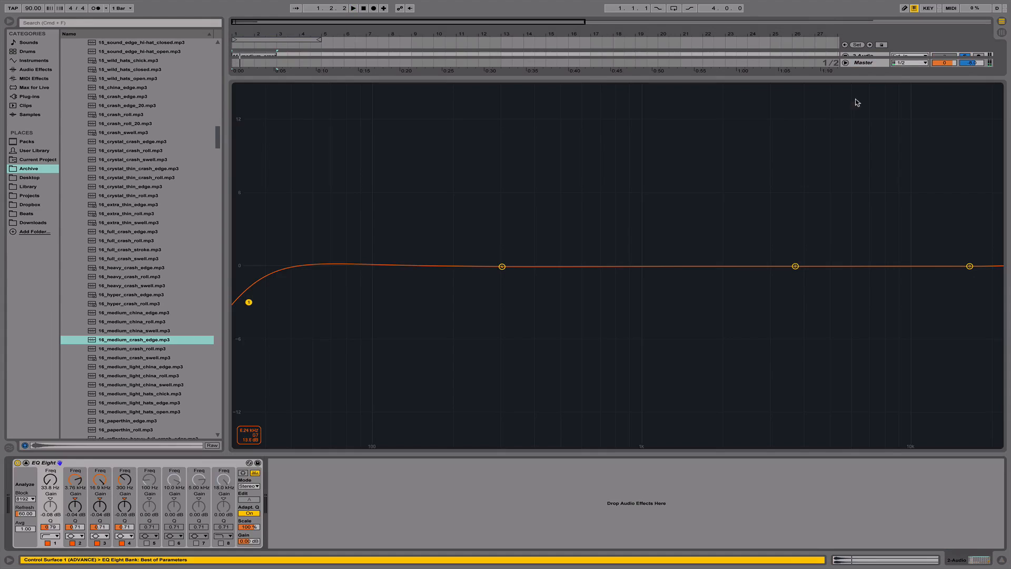
double_click(854, 98)
- Raise band 1's low cut to about 659 Hz while repeatedly playing and stopping the soloed crash
left_click_drag(47, 484, 47, 455)
key("space")
key("space")
key("space")
key("space")
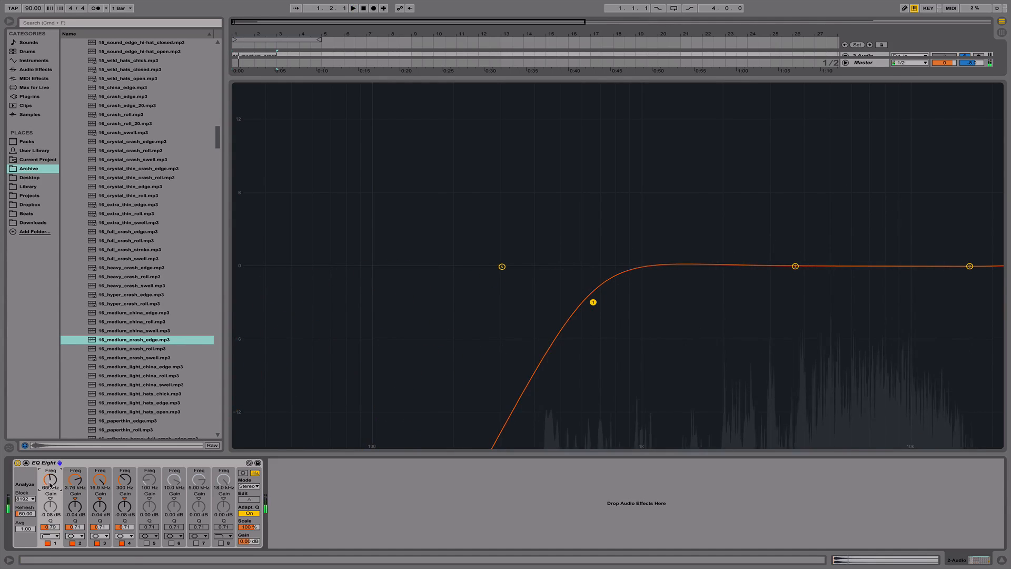
- Return to the arrangement, unsolo the 2 Audio track, and place the insert marker at bar 9
left_click(1001, 561)
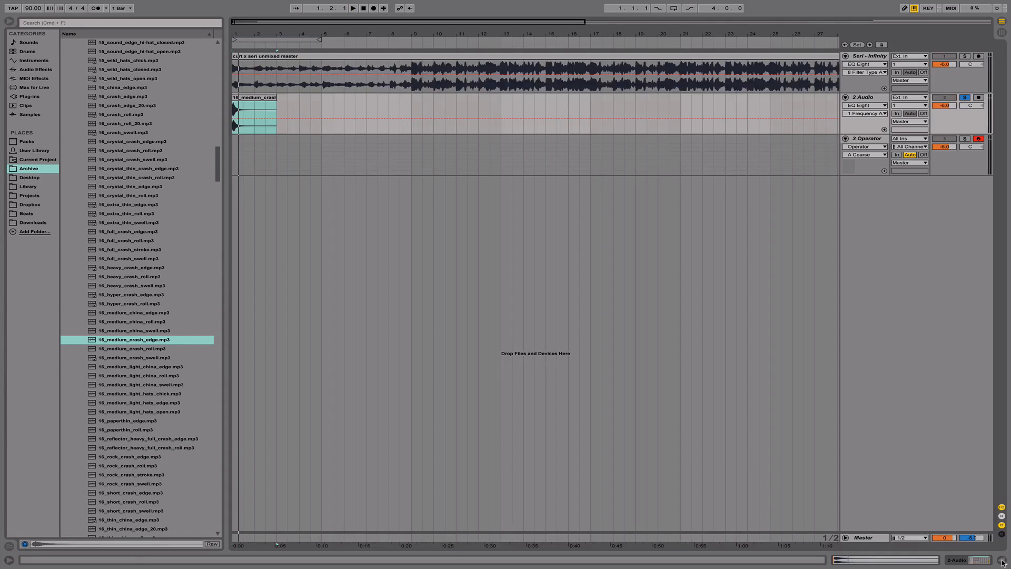
left_click(965, 99)
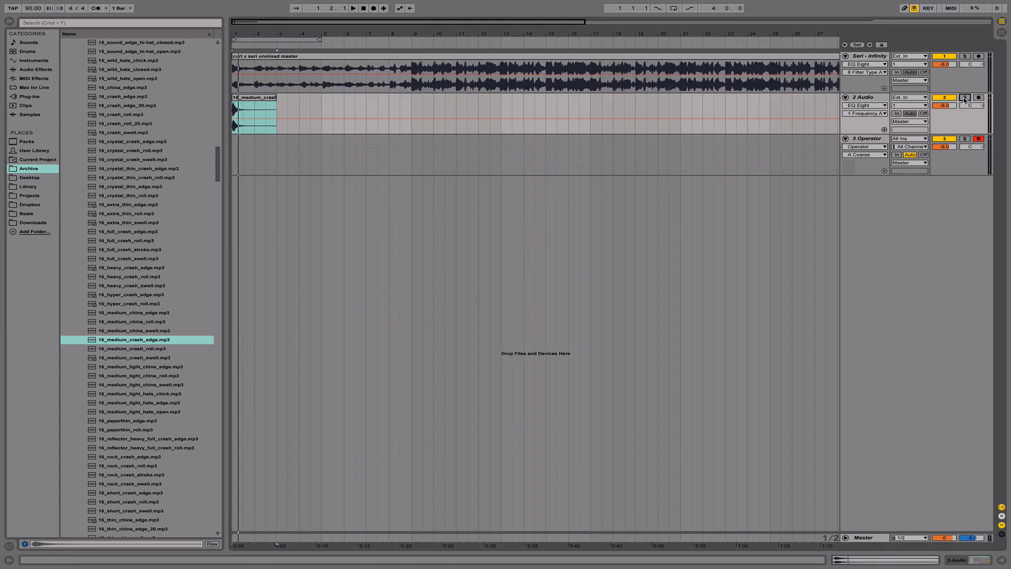
left_click(422, 102)
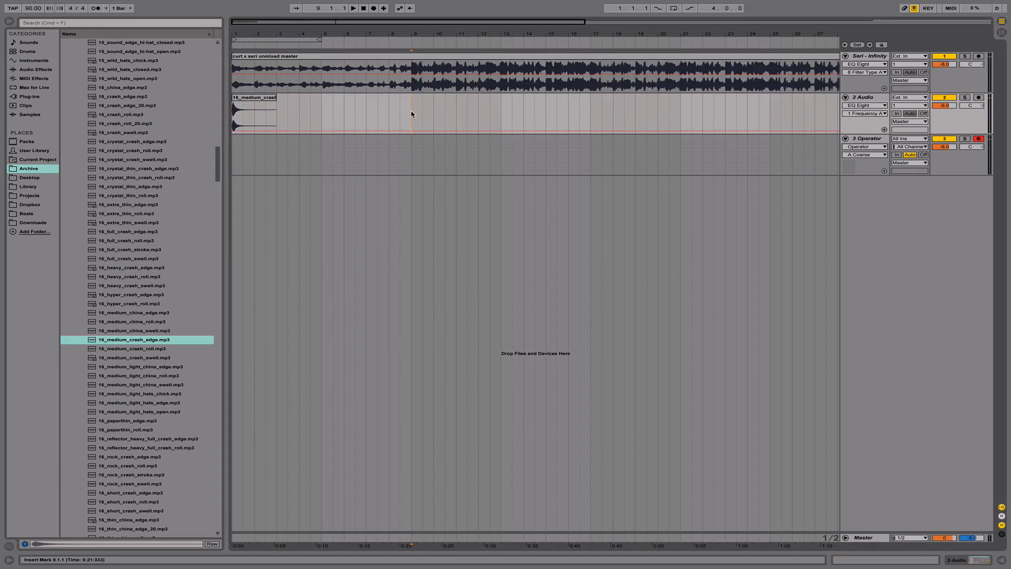
- Reopen the 2 Audio track's EQ Eight and move band 4 to about 775 Hz and band 1 to about 50.6 Hz
left_click(880, 99)
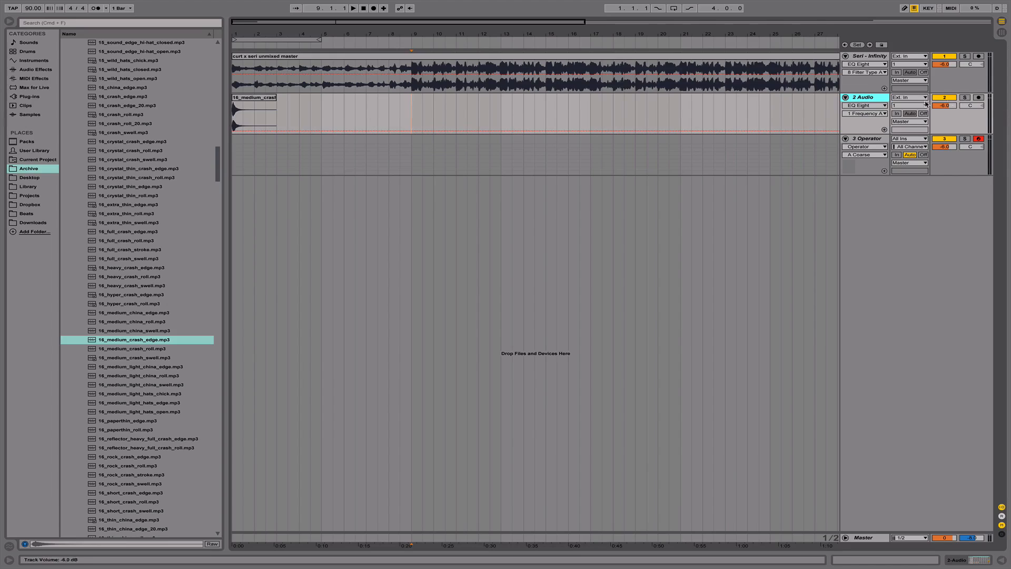
double_click(876, 100)
mouse_move(616, 266)
left_mouse_down()
mouse_move(613, 288)
mouse_move(611, 266)
left_mouse_up()
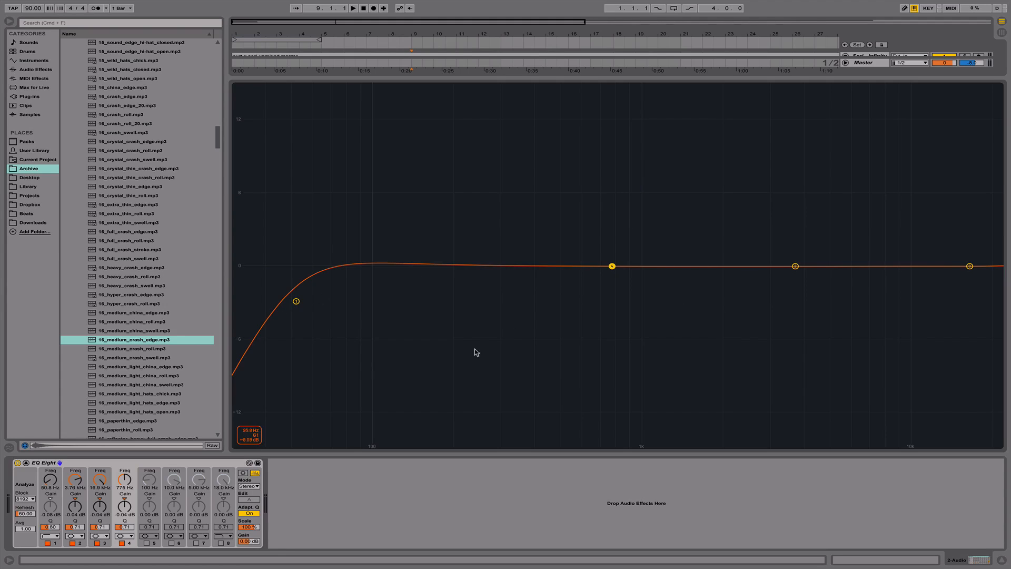
left_click(295, 303)
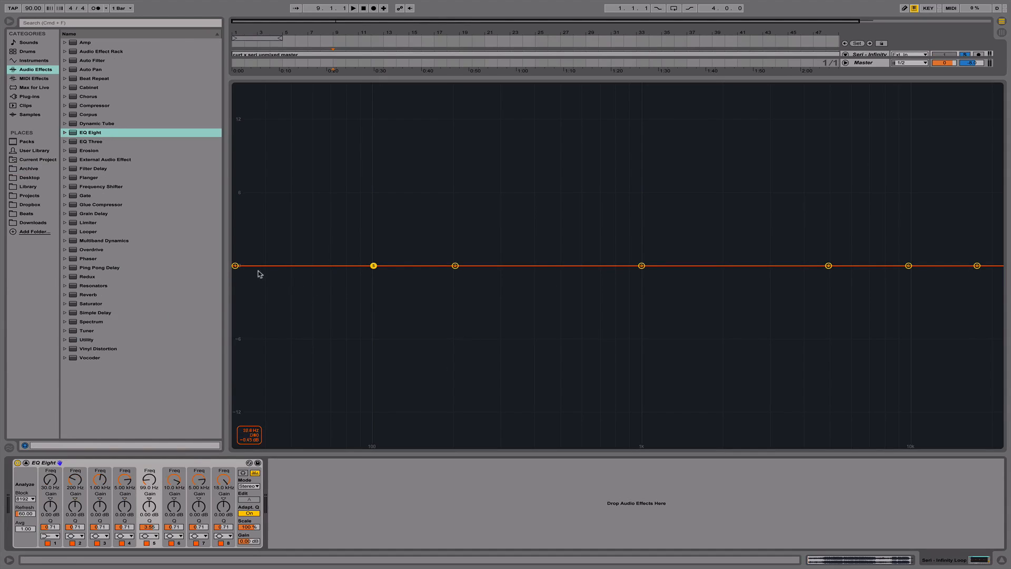
- Cut with bands 1 and 2 on the Seri - Infinity track's EQ Eight, then return them to about -0.32 dB at 71.7 Hz and 0.08 dB at 200 Hz
left_click_drag(234, 265, 392, 379)
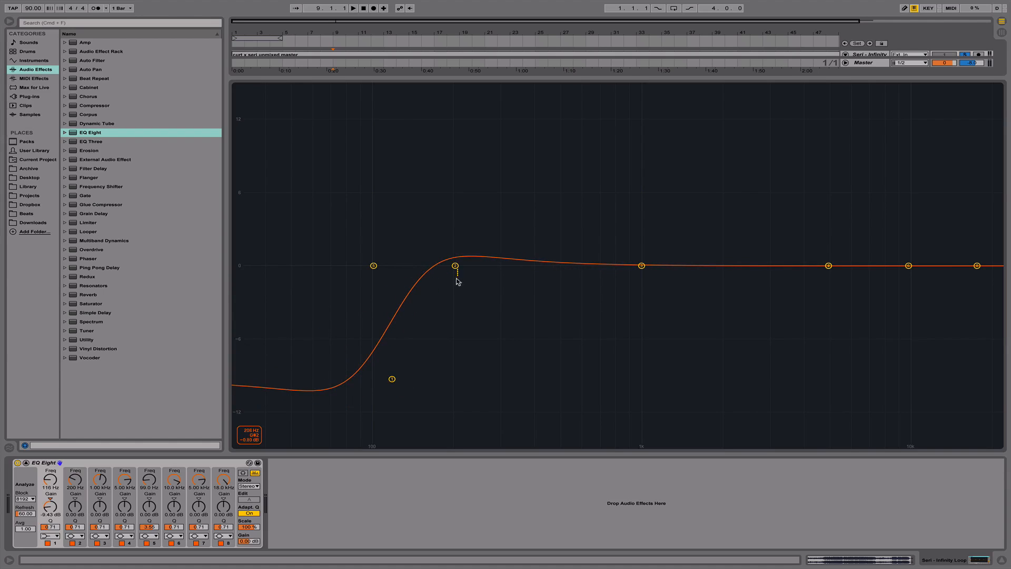
left_click_drag(455, 266, 455, 275)
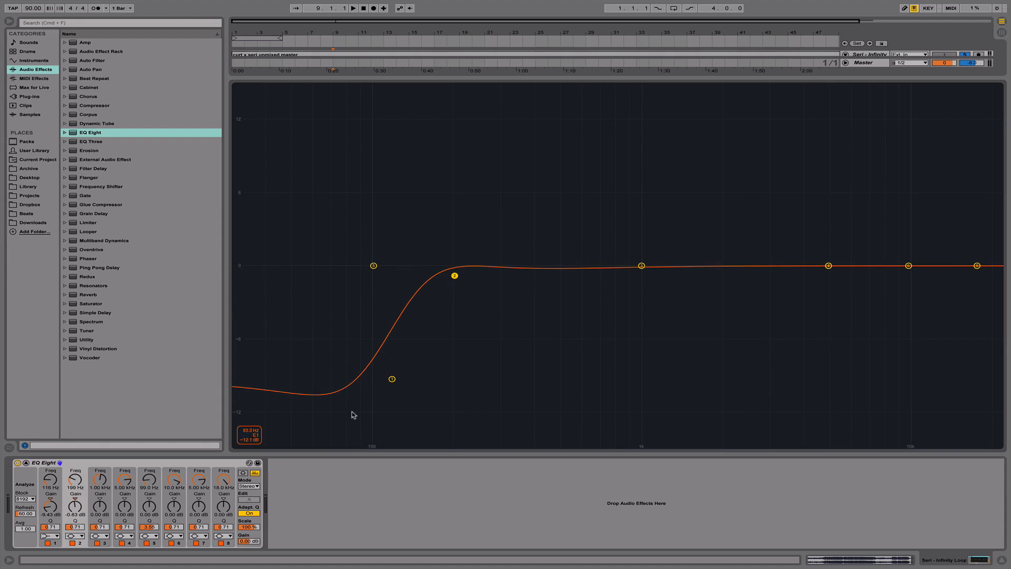
left_click_drag(390, 382, 336, 269)
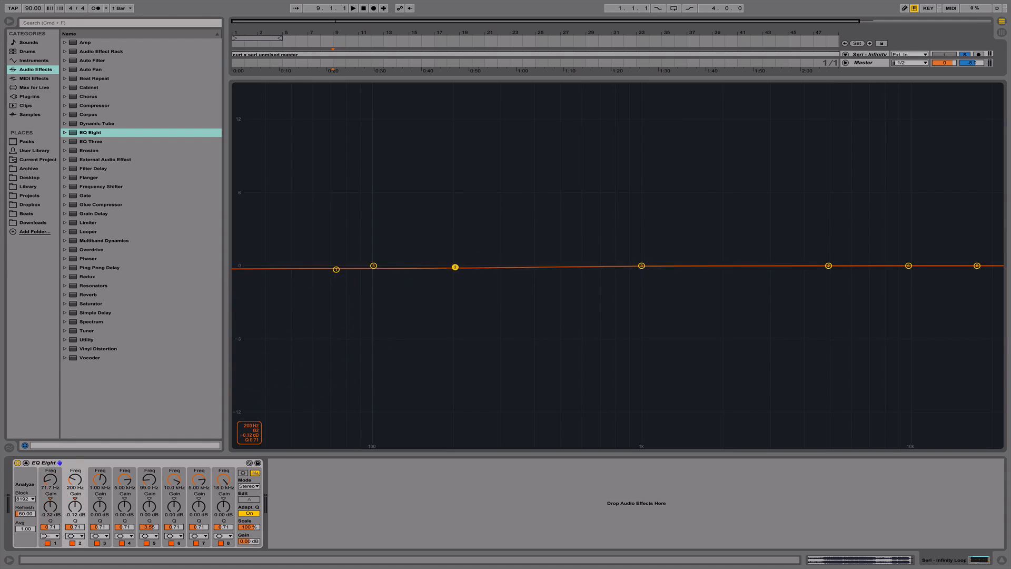
left_click_drag(455, 275, 455, 265)
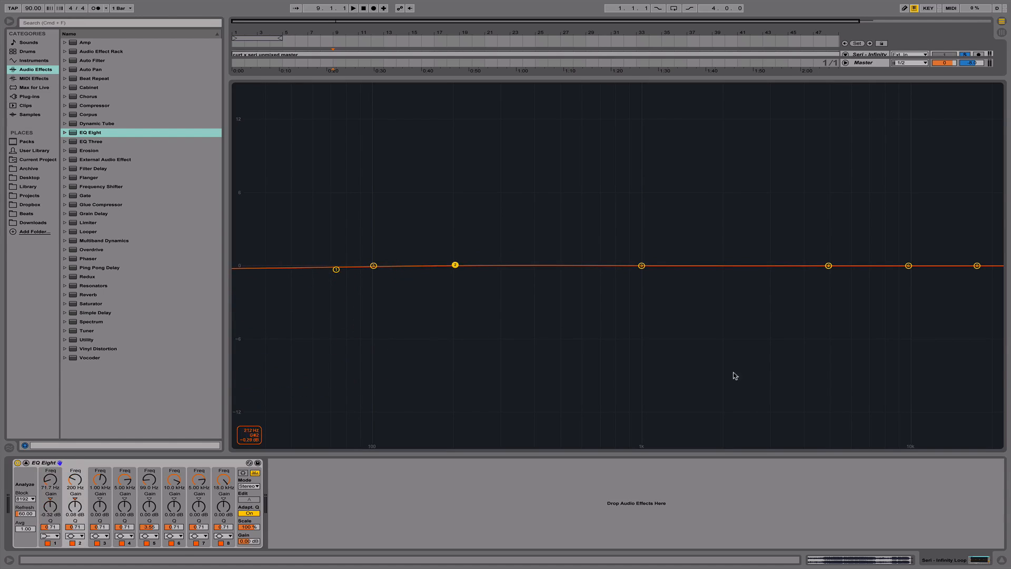
- Change band 8 to a high-cut filter and lower its frequency to about 11.1 kHz
left_click(1002, 558)
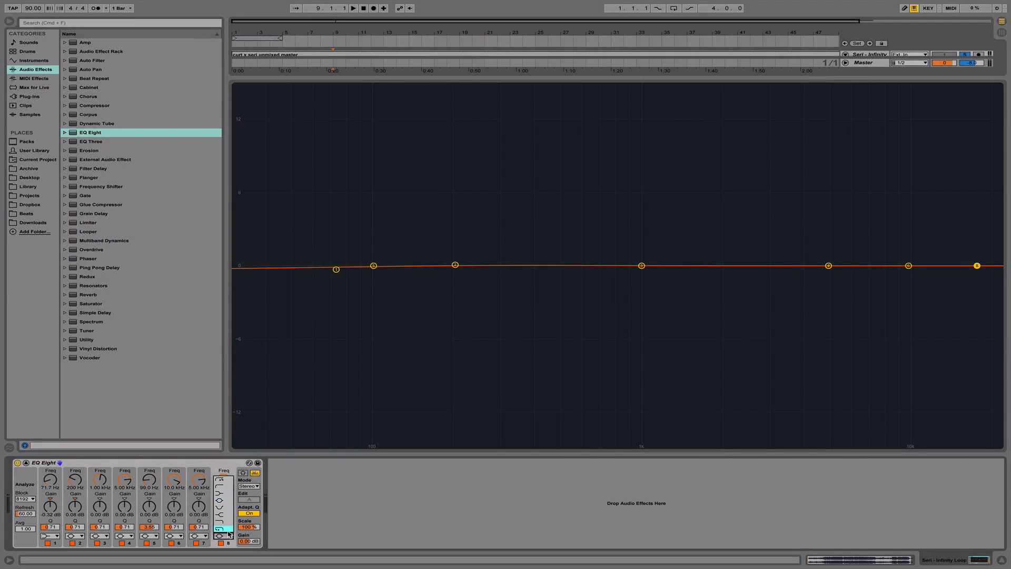
left_click(228, 529)
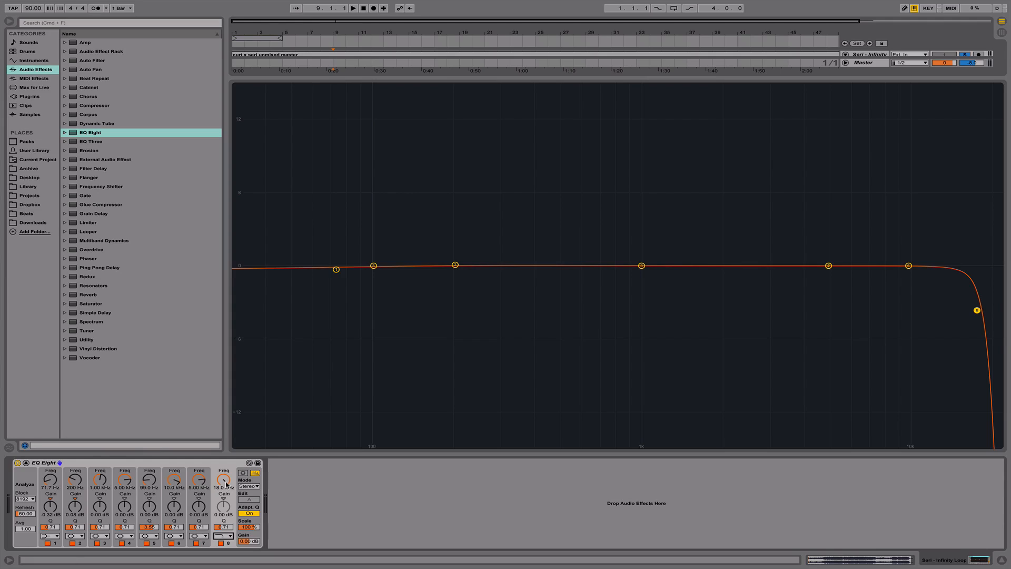
left_click_drag(227, 485, 227, 508)
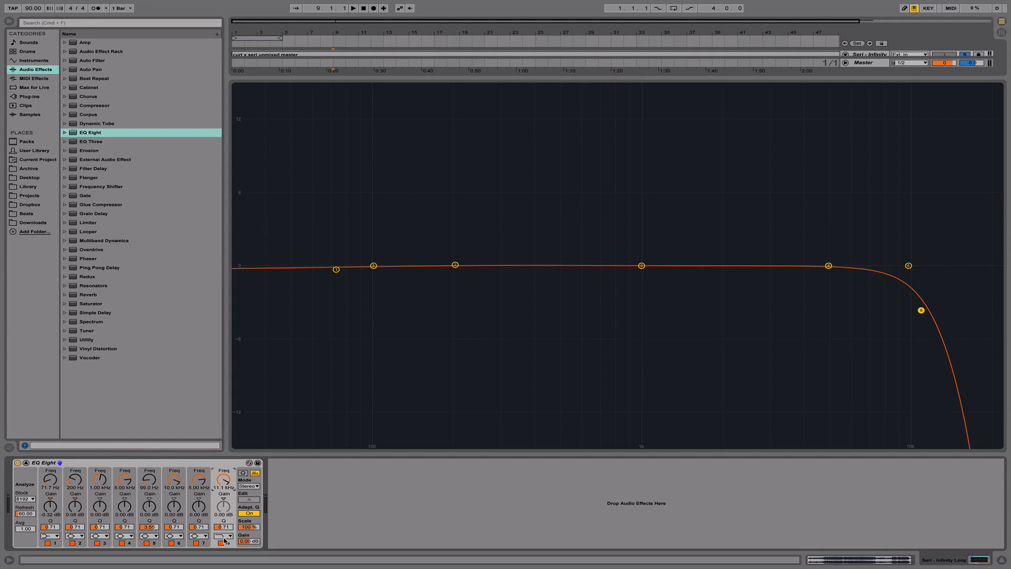
- Change band 6 to a notch filter and sweep its frequency to about 1.11 kHz
left_click(176, 538)
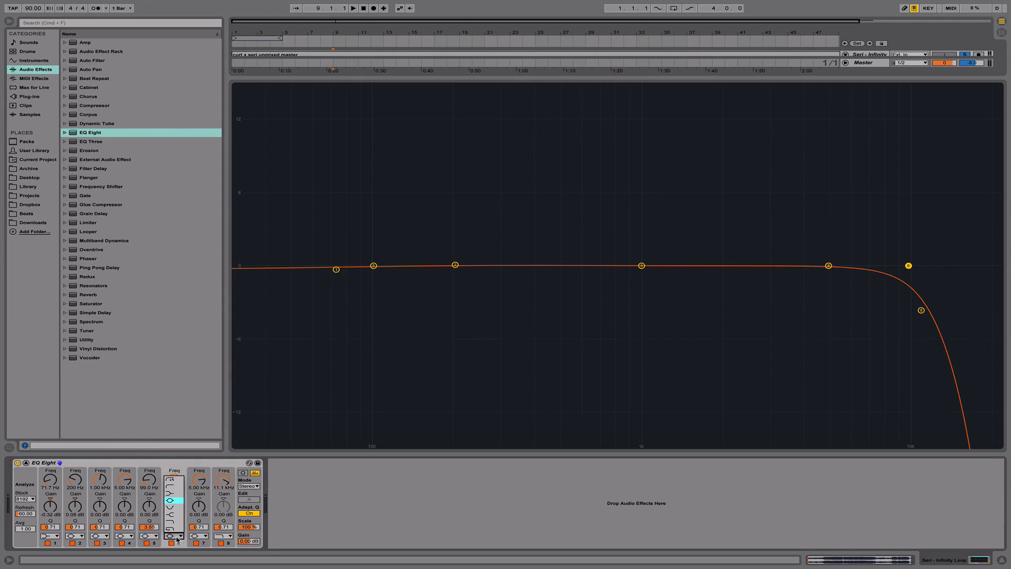
left_click(176, 507)
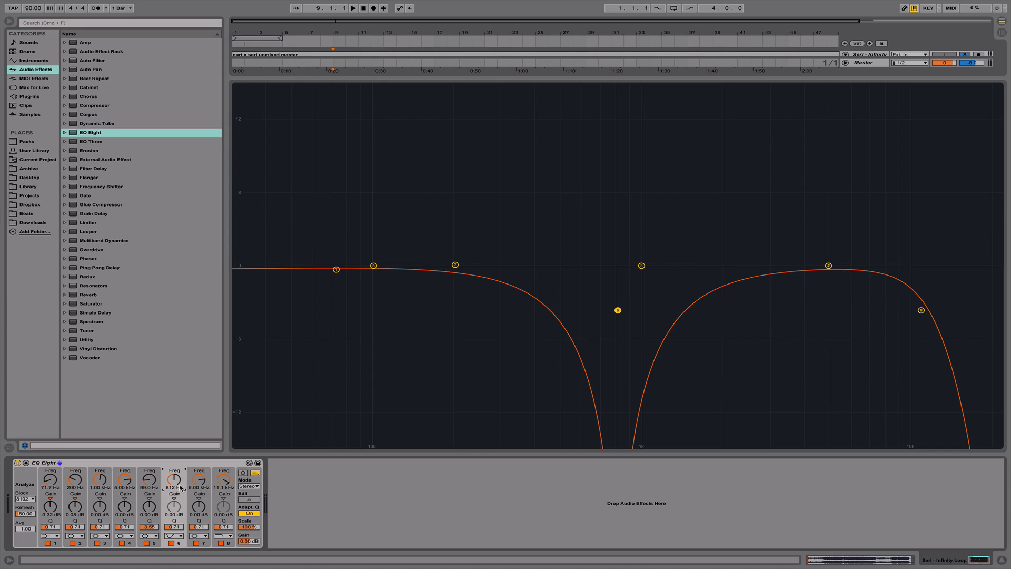
left_click_drag(176, 482, 183, 515)
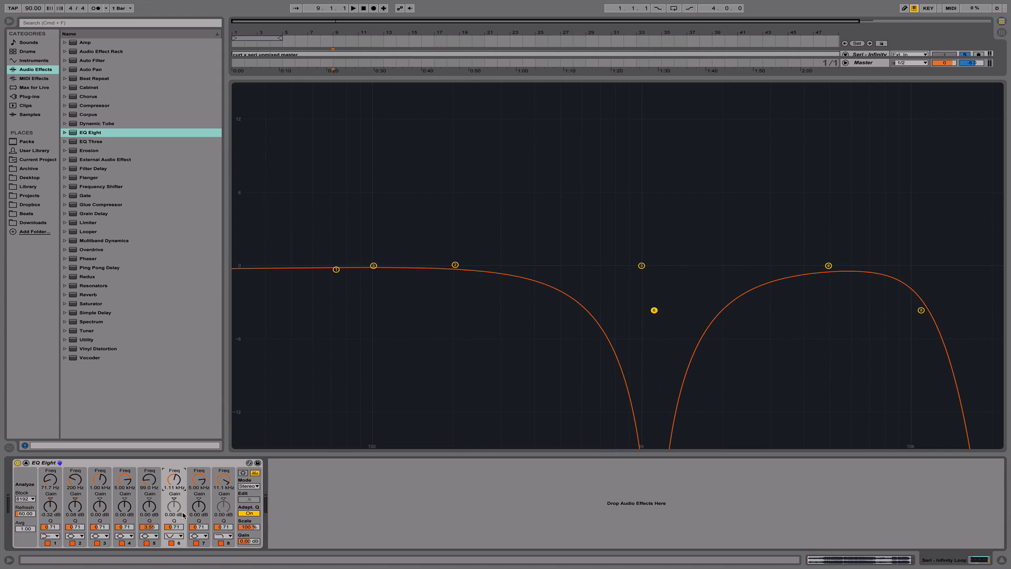
- Return band 6 to a bell shape and switch band 8 to the steeper high-cut filter at about 1.24 kHz
left_click(178, 532)
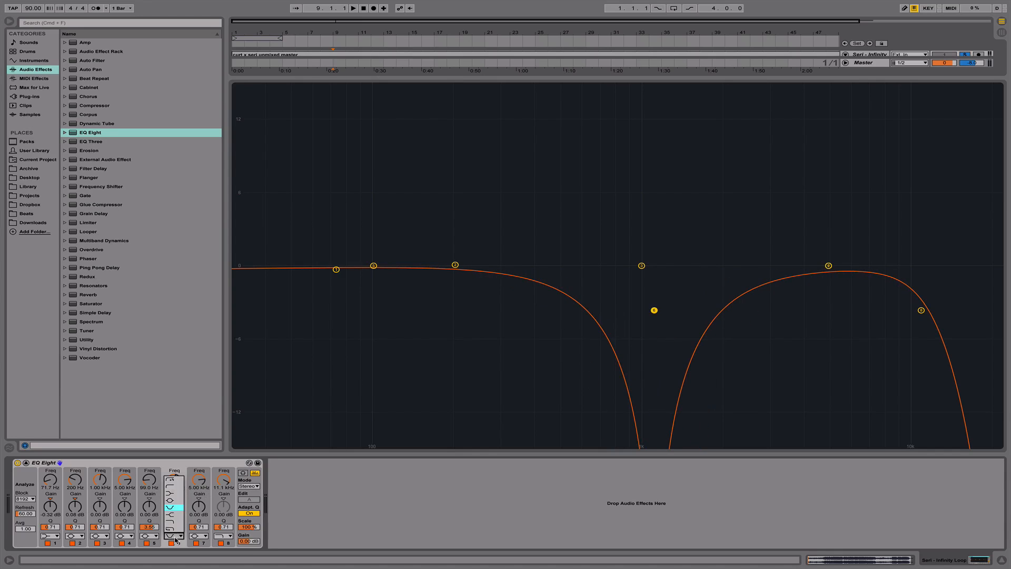
left_click(174, 498)
left_click(225, 535)
left_click(224, 529)
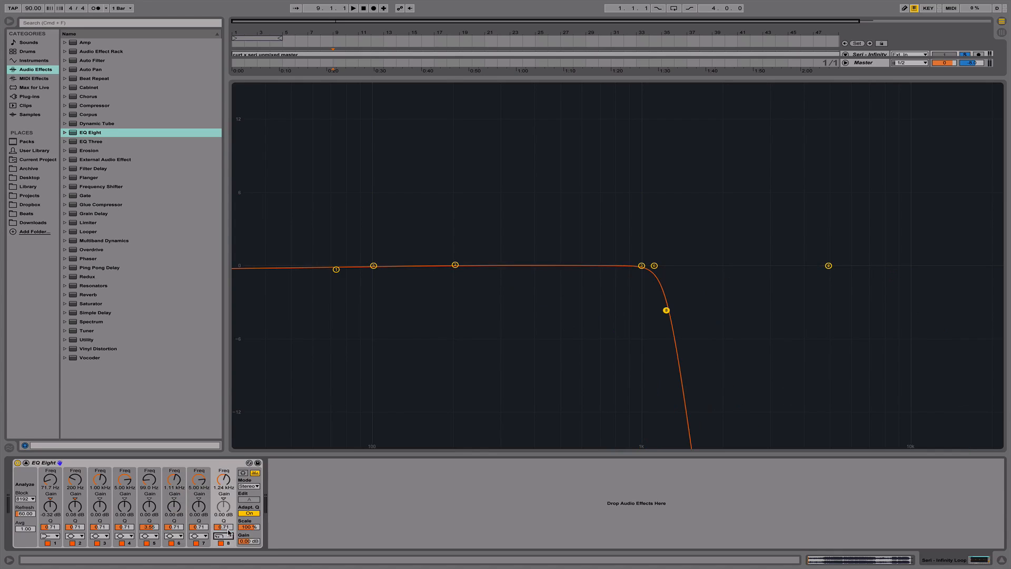
- Try the gentler high-cut shape on band 8 of the Seri - Infinity track's EQ Eight
left_click(228, 534)
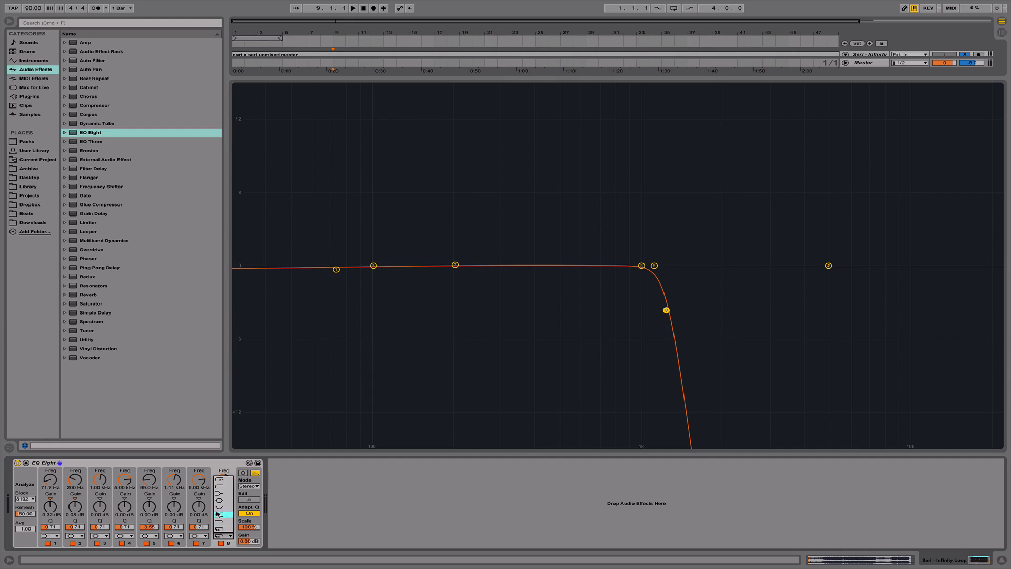
left_click(227, 522)
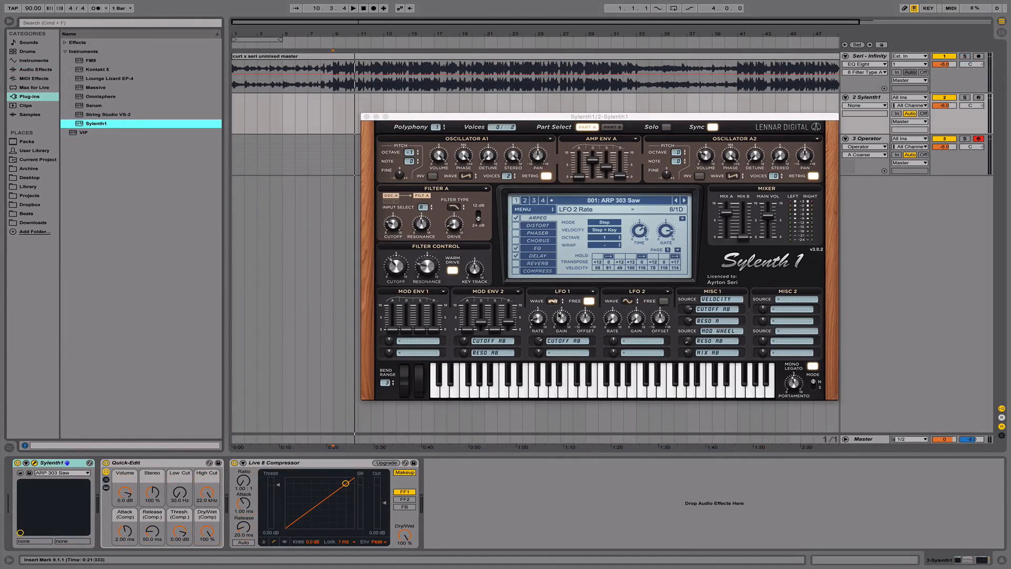
- In Sylenth1, set Filter A to Lowpass and switch its slope between 12 dB and 24 dB
left_click(457, 207)
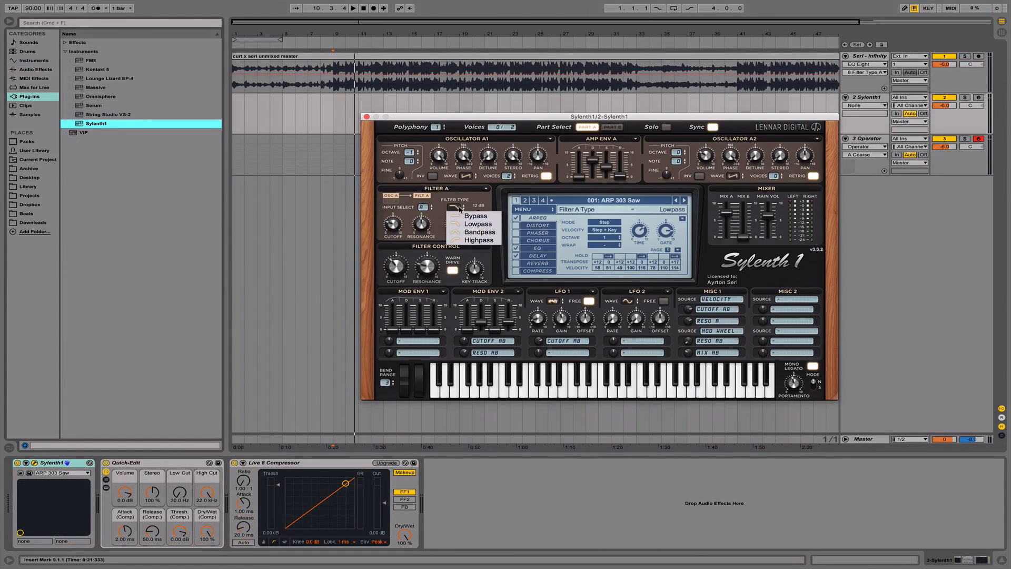
left_click(478, 224)
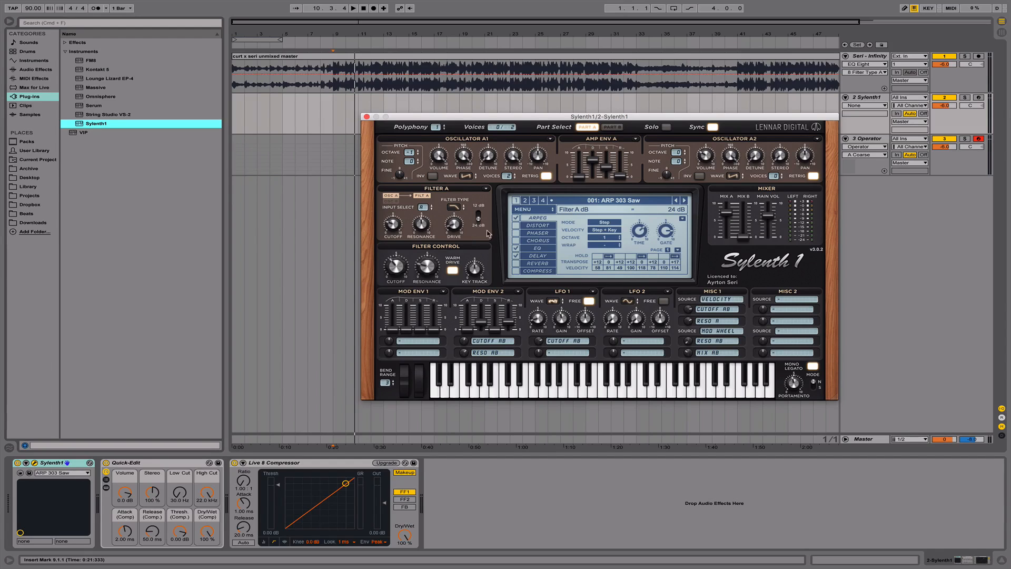
left_click(477, 213)
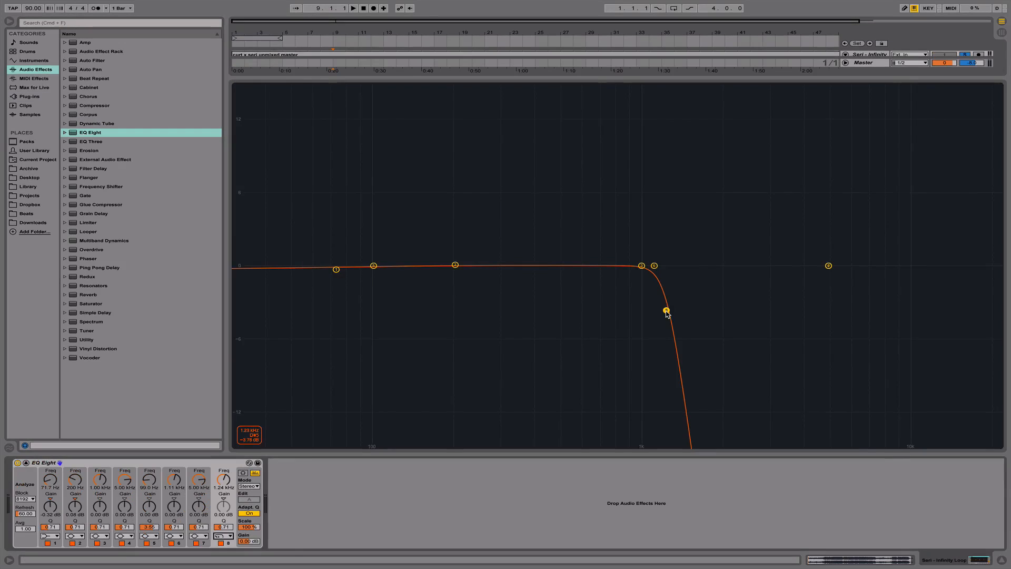
- Switch EQ Eight's band 8 to the gentler high-cut filter and raise it to about 2.33 kHz with Q about 0.77
left_click_drag(686, 311, 686, 310)
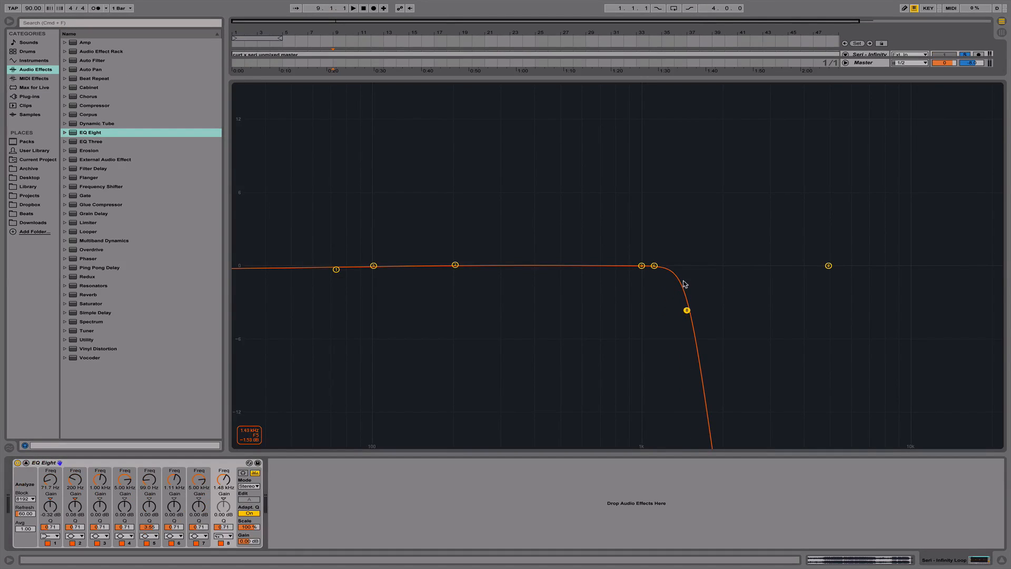
left_click(223, 536)
left_click(226, 523)
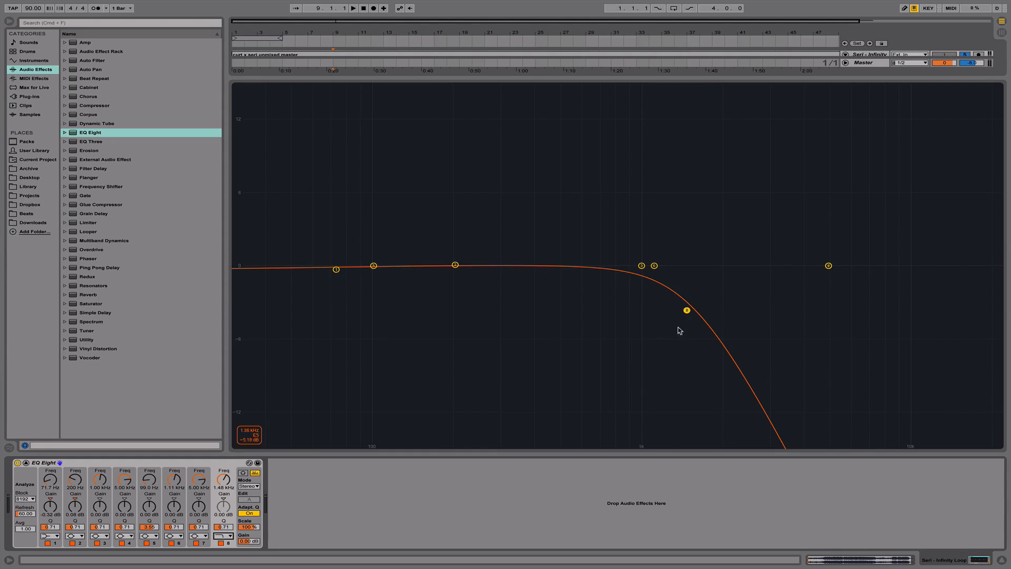
left_click_drag(686, 310, 736, 304)
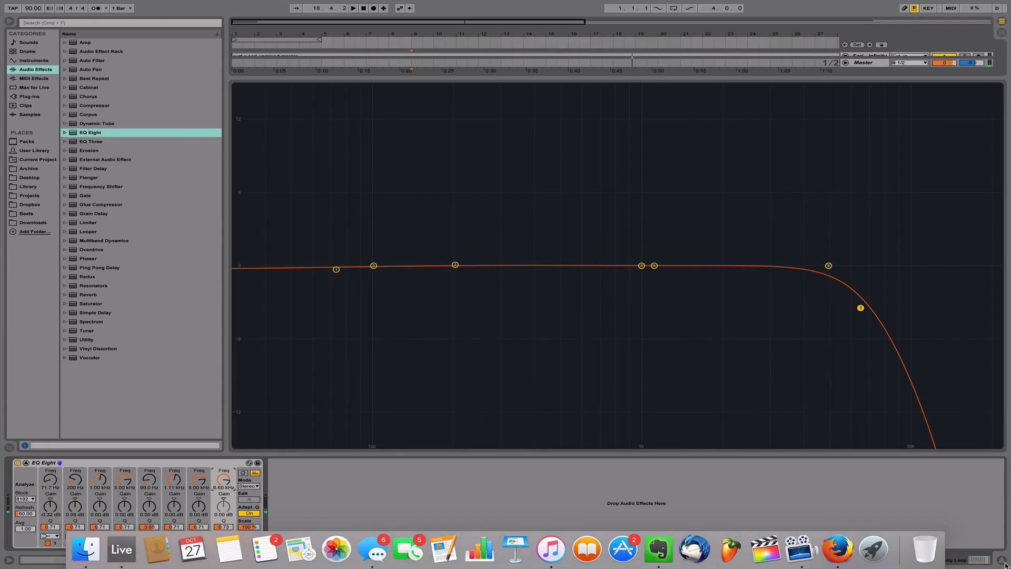
- Close the expanded EQ view and show the EQ Eight on the 2 Audio track with the crash cymbal
left_click(999, 561)
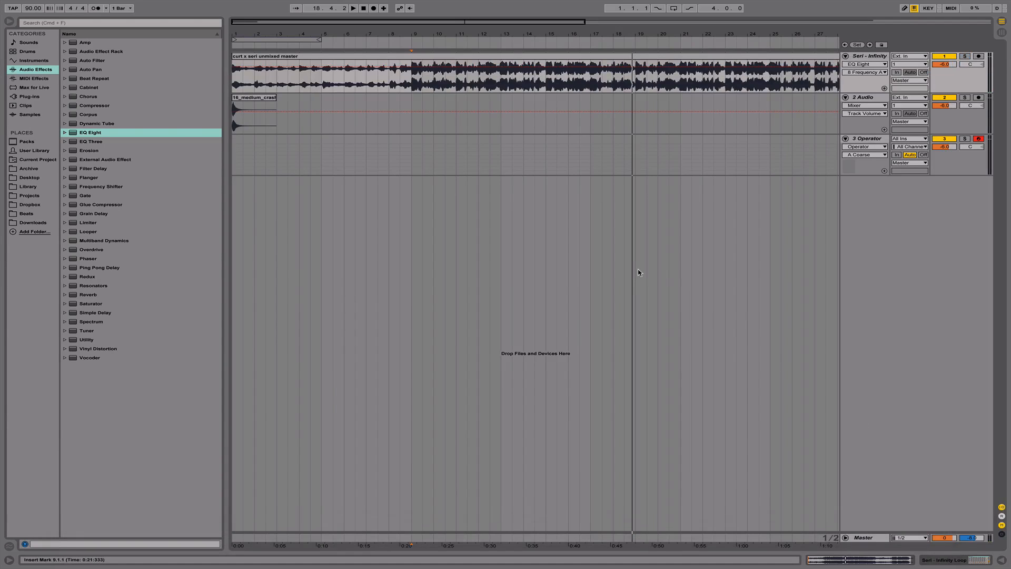
left_click(879, 57)
double_click(879, 96)
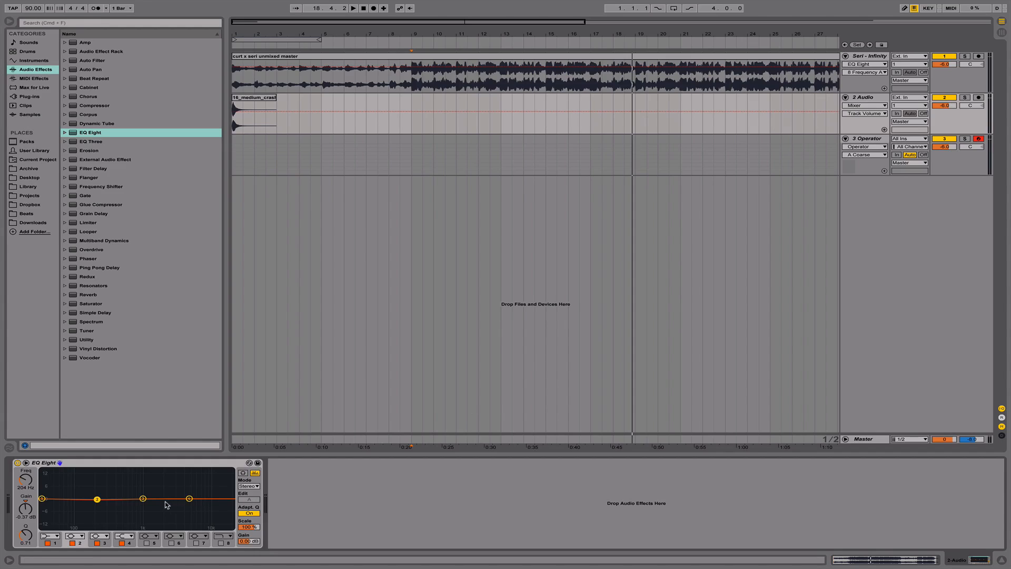
- Boost band 3 to about 4.1 dB at 2.16 kHz and cut band 2 to about -4.34 dB at 635 Hz
left_click_drag(143, 498, 165, 494)
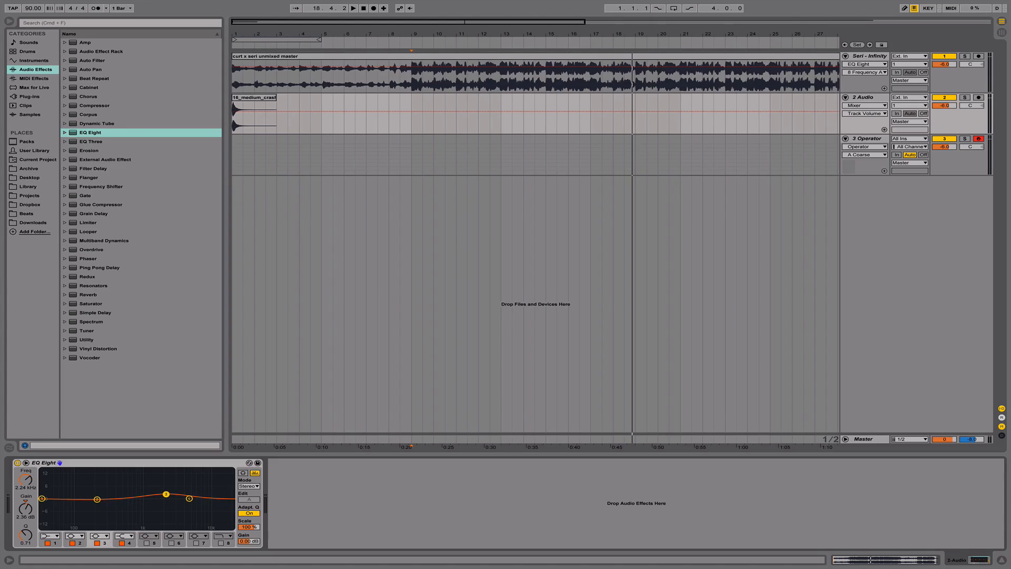
left_click(97, 499)
left_click_drag(97, 498, 130, 506)
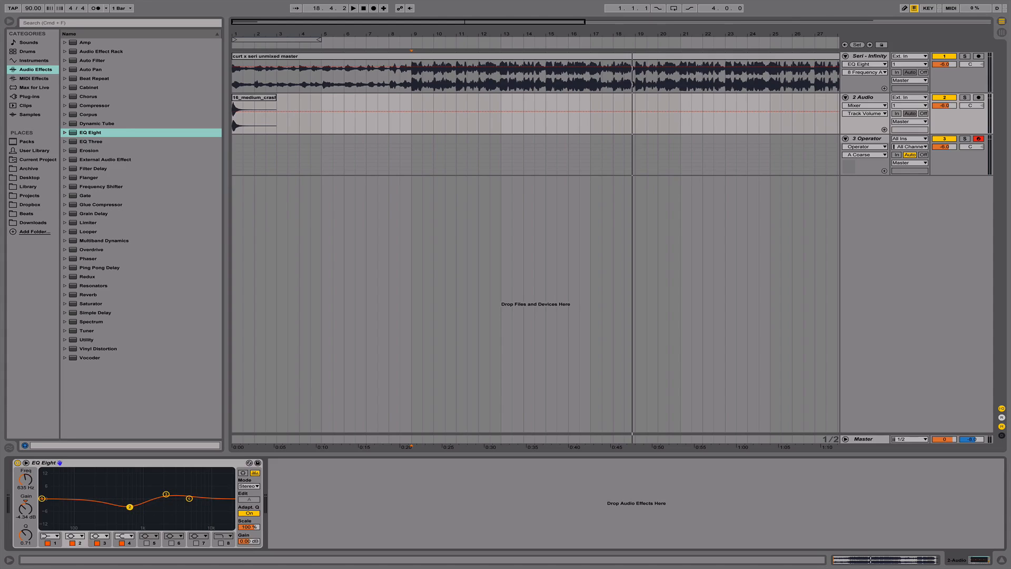
left_click(166, 494)
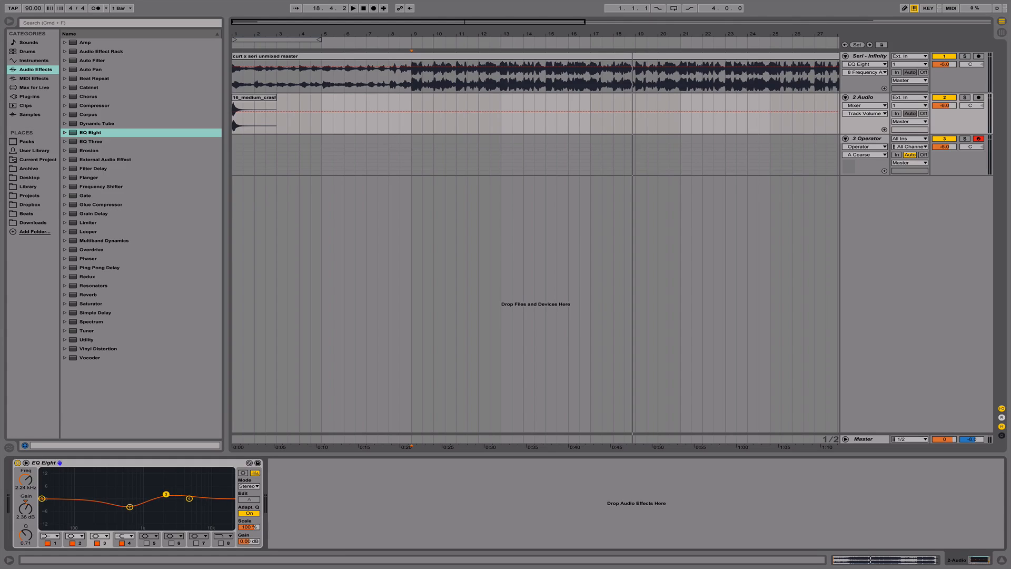
left_click_drag(166, 493, 165, 490)
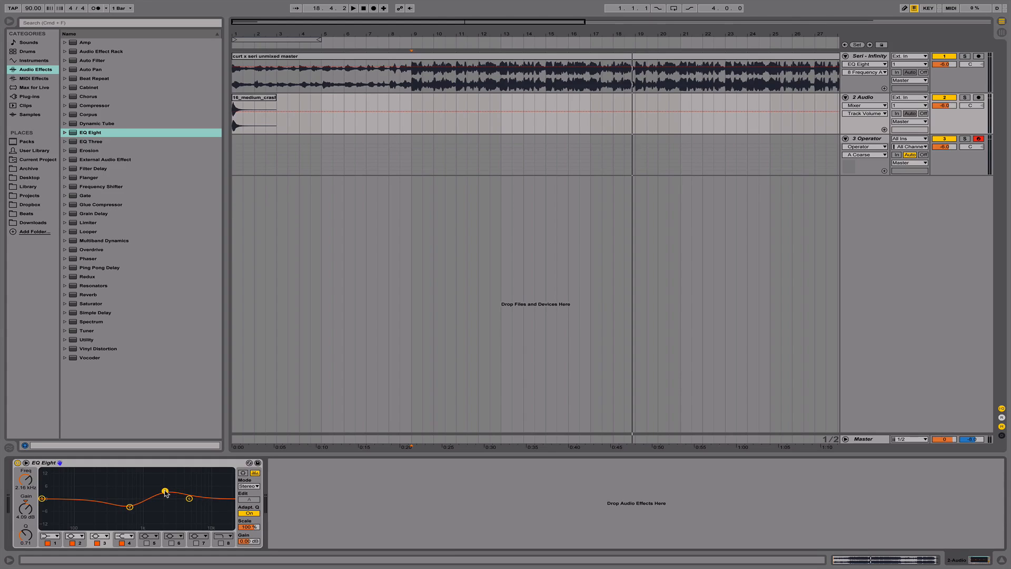